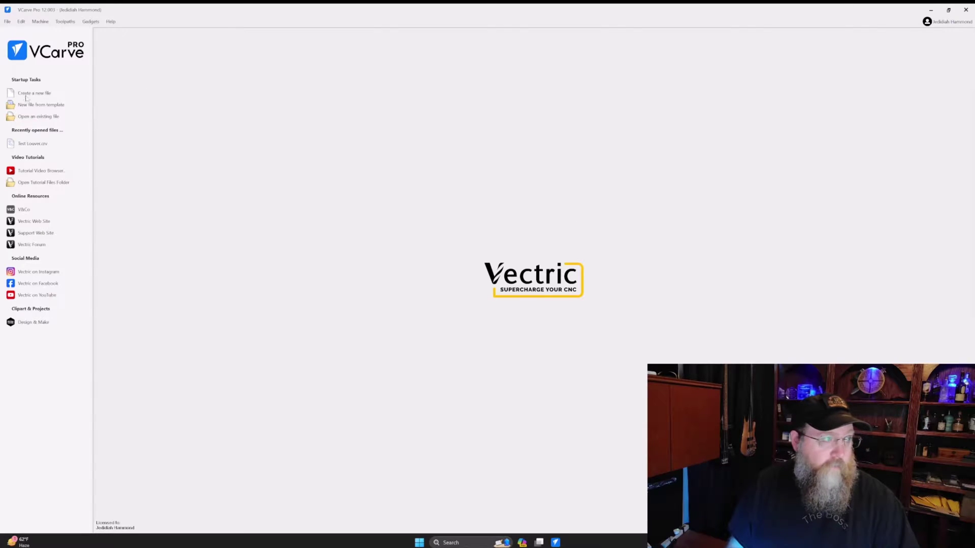
Step: Create a new blank job and accept the 10 x 10 inch job setup
{"action": "left_click", "coordinate": [28, 94]}
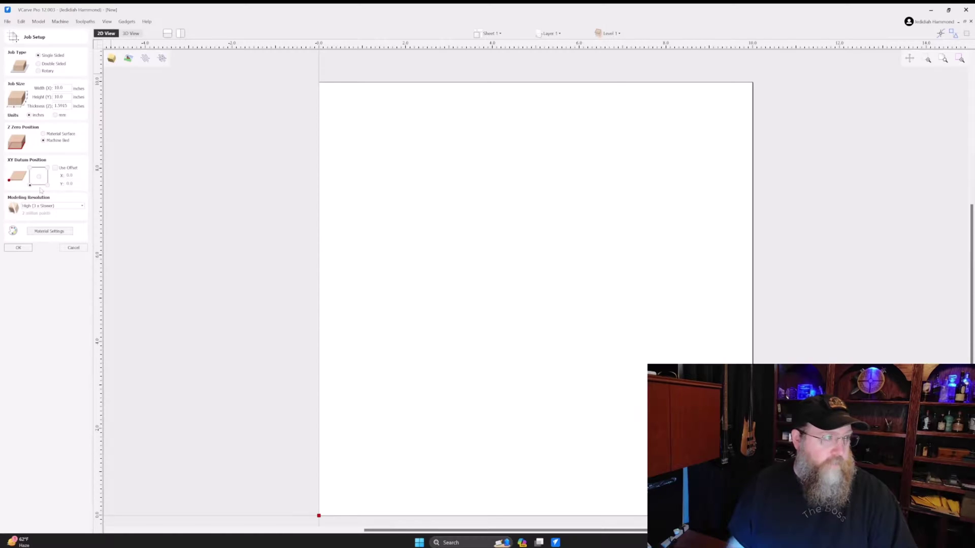
{"action": "left_click", "coordinate": [19, 248]}
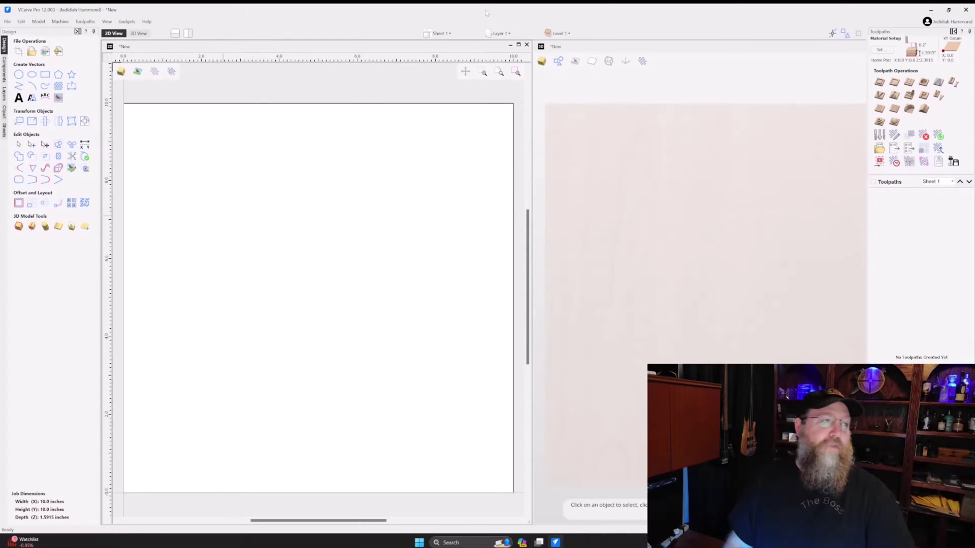
{"action": "left_click_drag", "start_coordinate": [483, 12], "coordinate": [604, 11]}
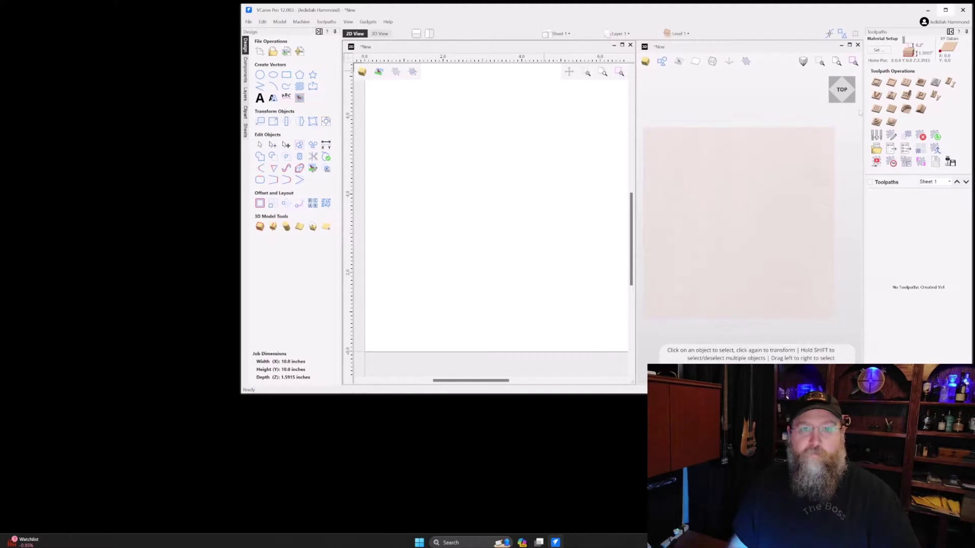
{"action": "left_click", "coordinate": [946, 10]}
{"action": "left_click", "coordinate": [945, 7]}
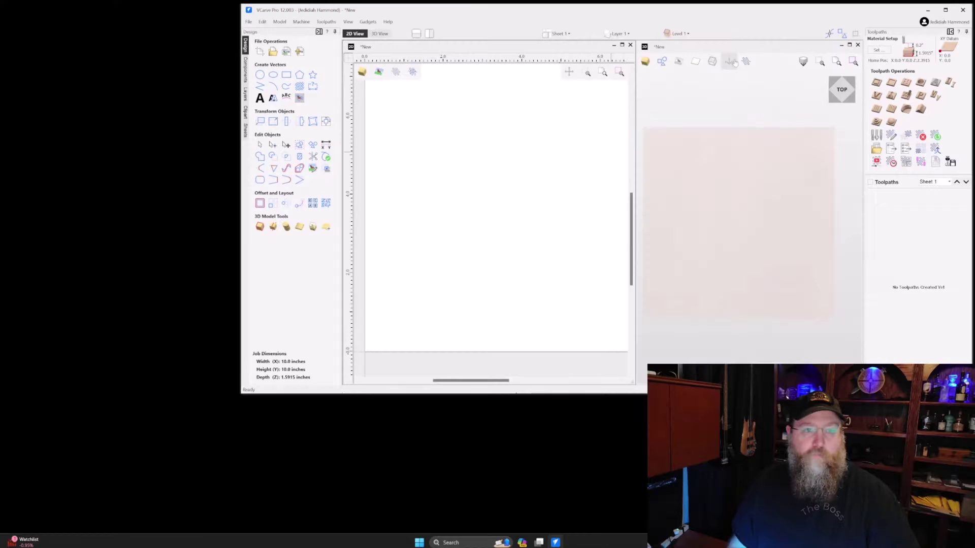
{"action": "left_click", "coordinate": [945, 10]}
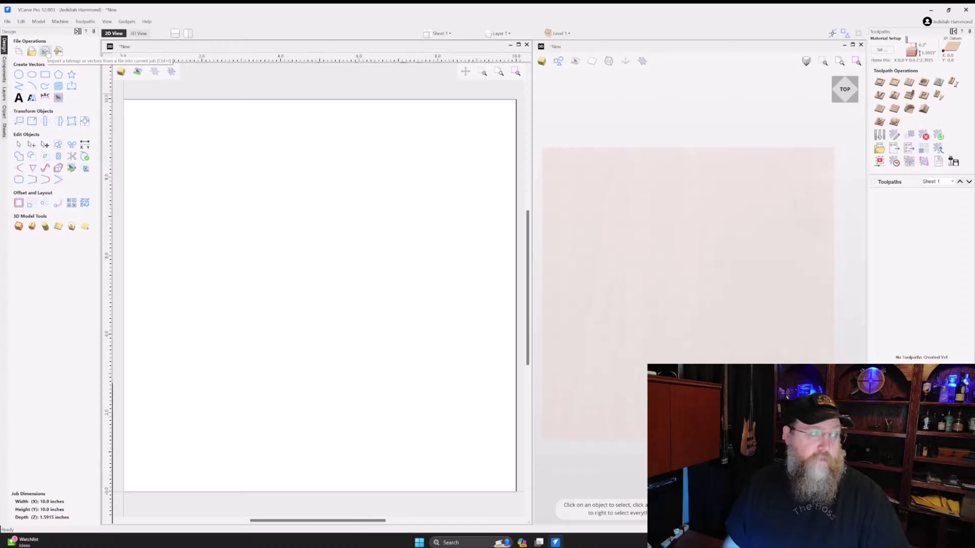
Step: Import the beer mug photo and start a Sketch Carving toolpath tracing its outlines
{"action": "left_click", "coordinate": [45, 51]}
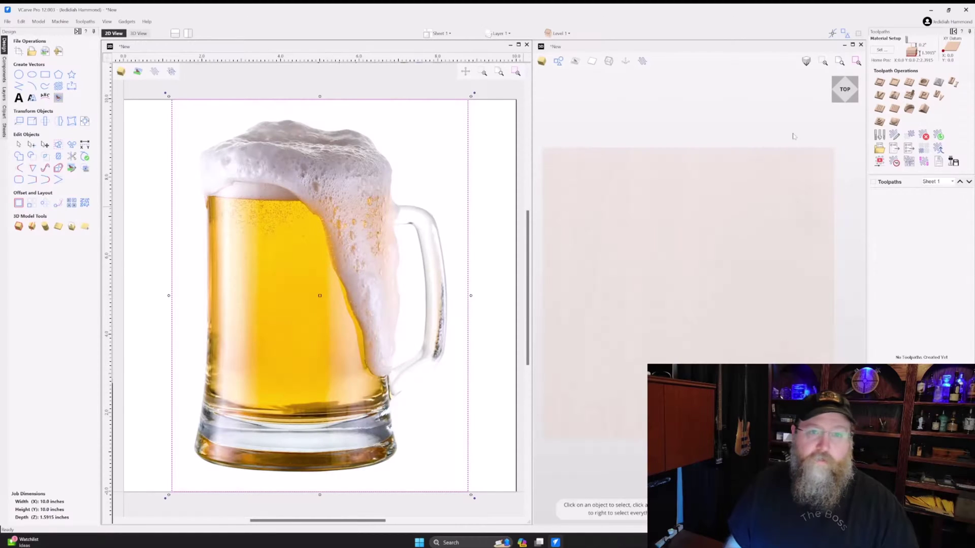
{"action": "left_click", "coordinate": [909, 95]}
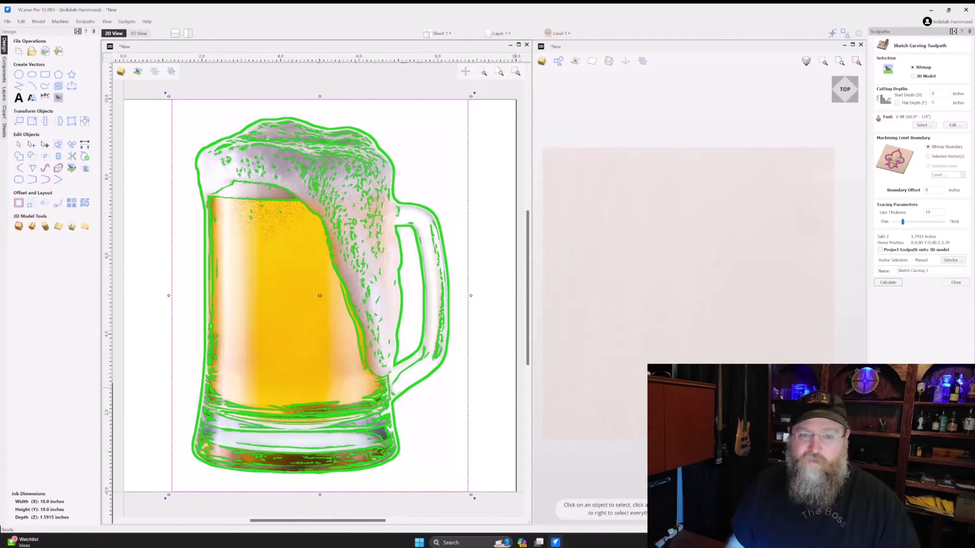
Step: Calculate Sketch Carving 1 over the mug and preview it on the wood board
{"action": "left_click", "coordinate": [886, 283]}
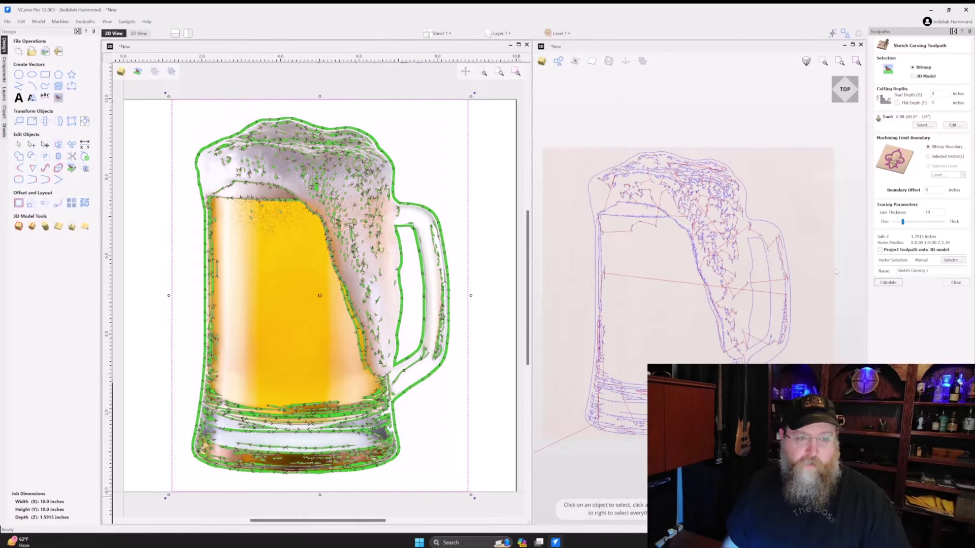
{"action": "middle_click_drag", "start_coordinate": [836, 272], "coordinate": [828, 278]}
{"action": "middle_click_drag", "start_coordinate": [723, 280], "coordinate": [715, 287]}
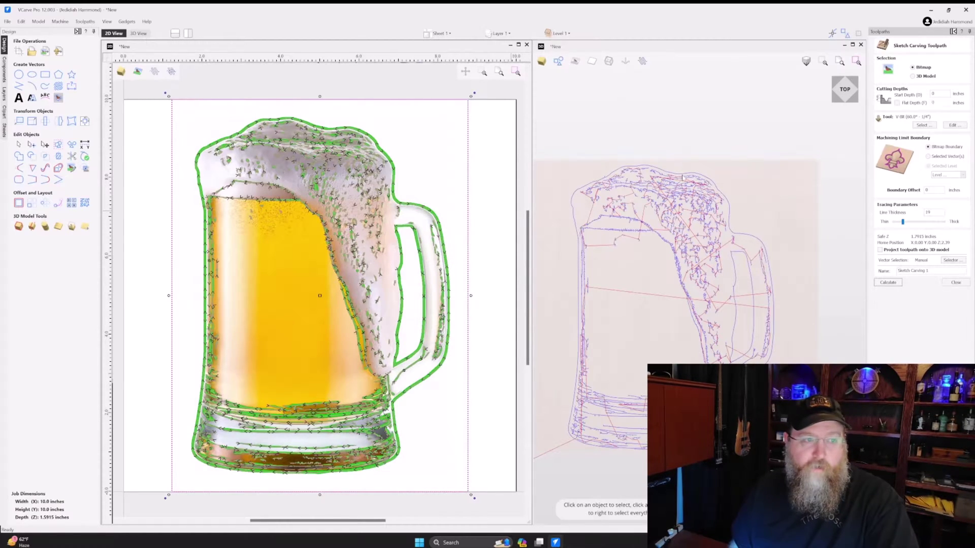
{"action": "left_click", "coordinate": [765, 249]}
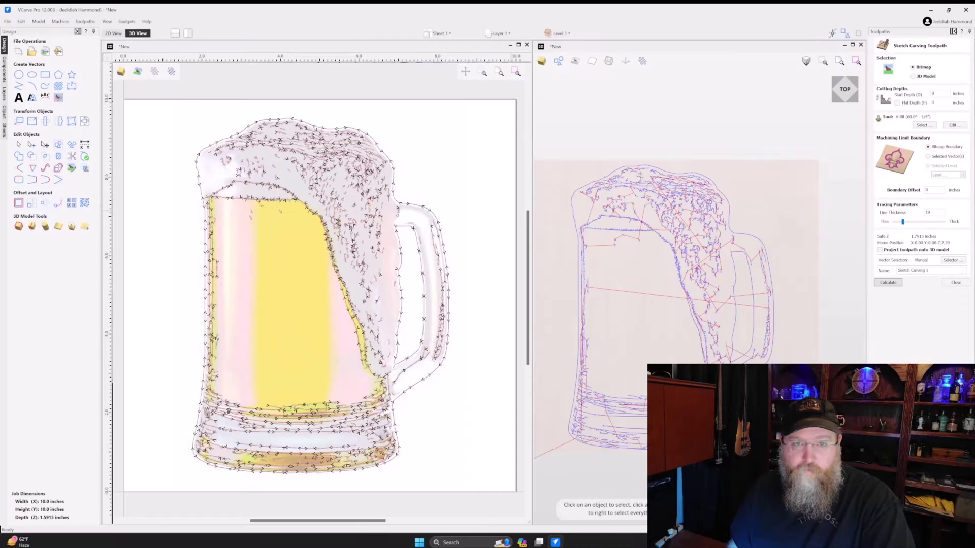
{"action": "left_click", "coordinate": [950, 283]}
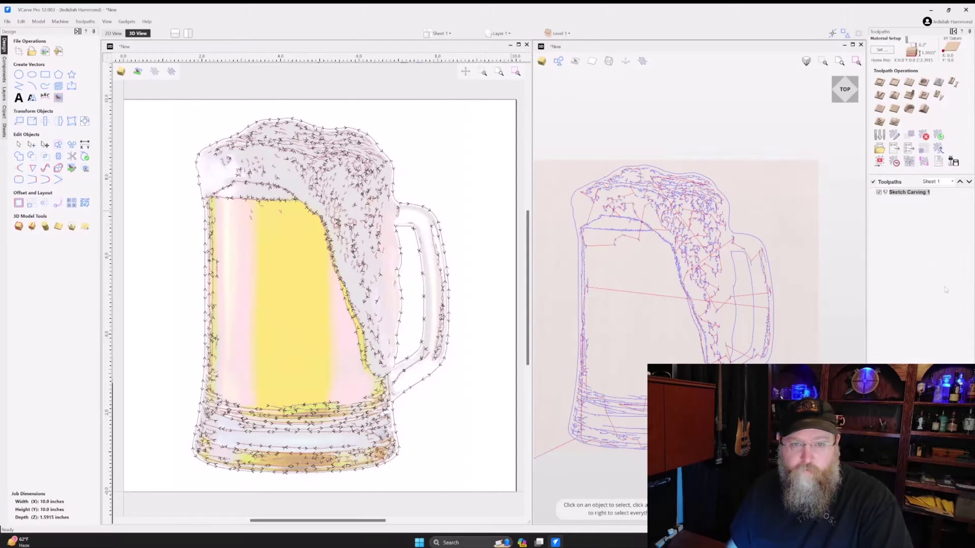
{"action": "left_click", "coordinate": [880, 162]}
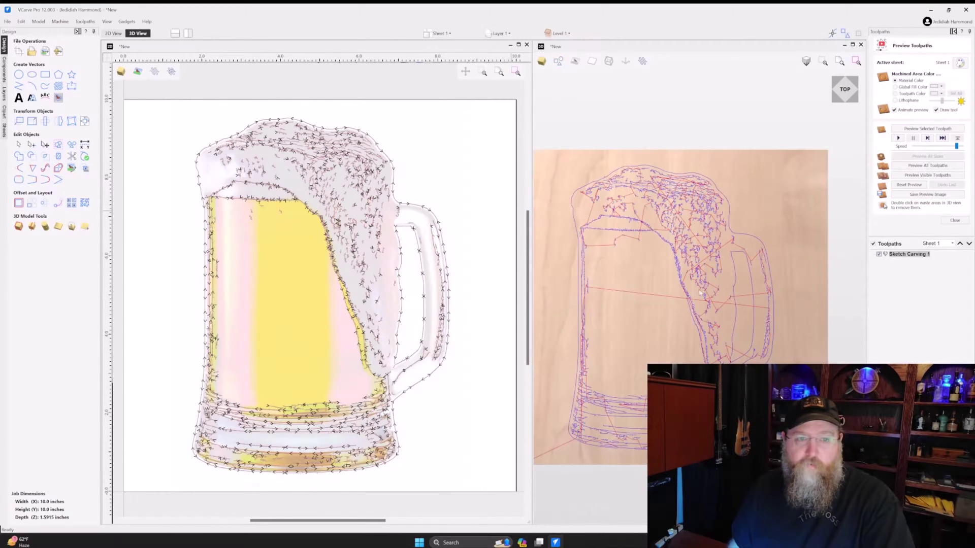
Step: Run the simulated carving of the mug sketch into the wood
{"action": "left_click", "coordinate": [954, 220]}
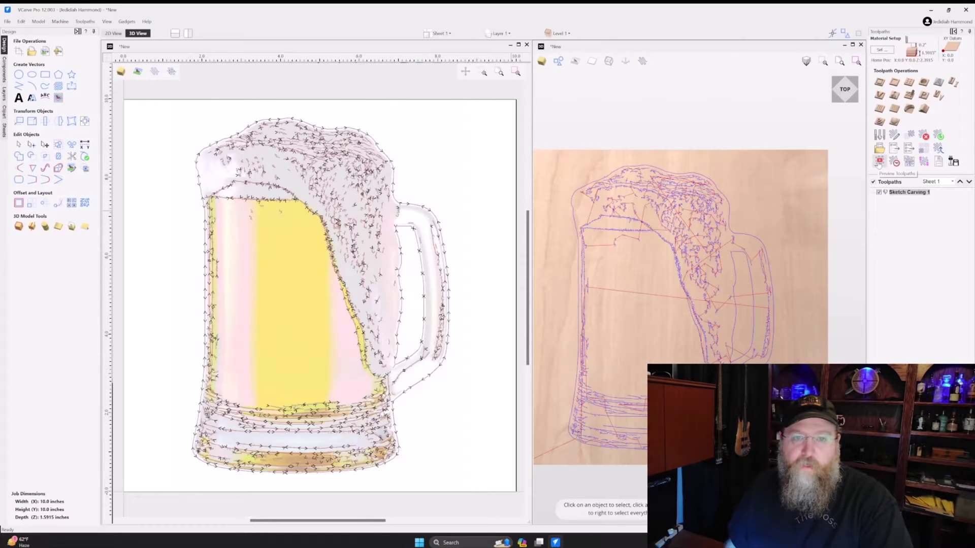
{"action": "left_click", "coordinate": [878, 164]}
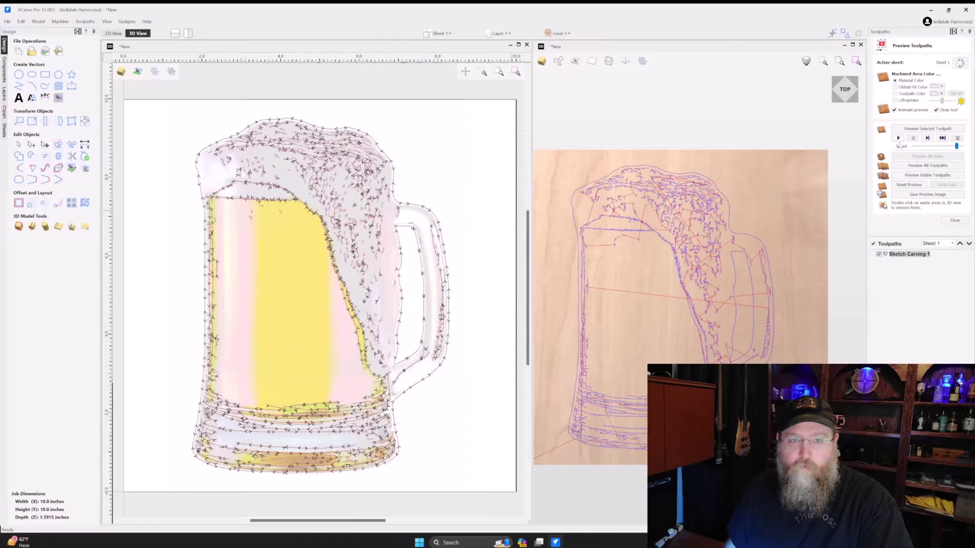
{"action": "left_click", "coordinate": [899, 138]}
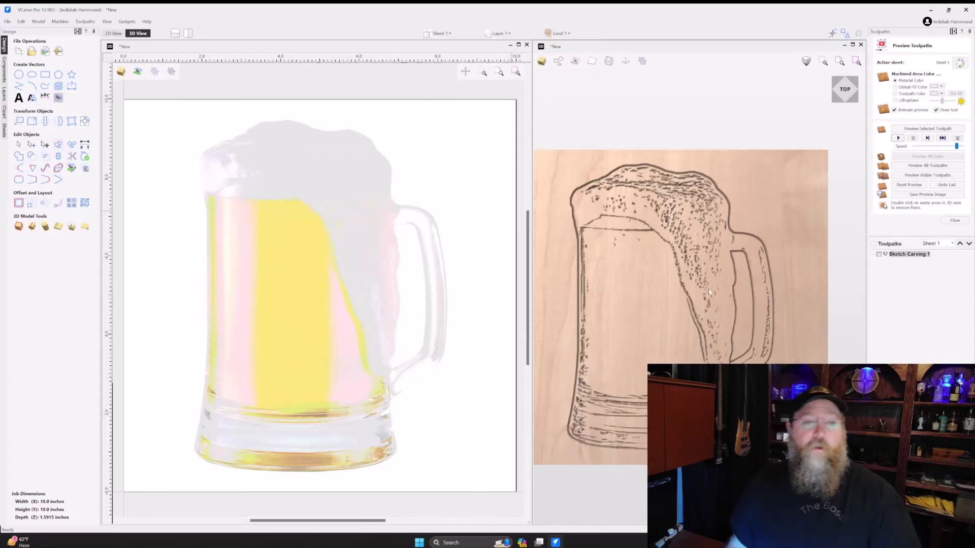
{"action": "left_click", "coordinate": [947, 222]}
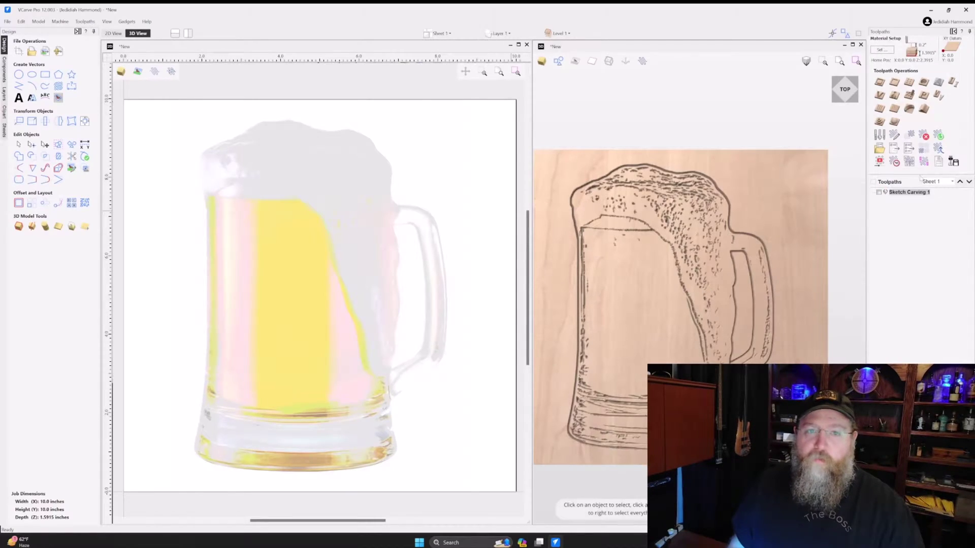
Step: Delete the Sketch Carving 1 toolpath and return to the 2D view
{"action": "left_click", "coordinate": [879, 192]}
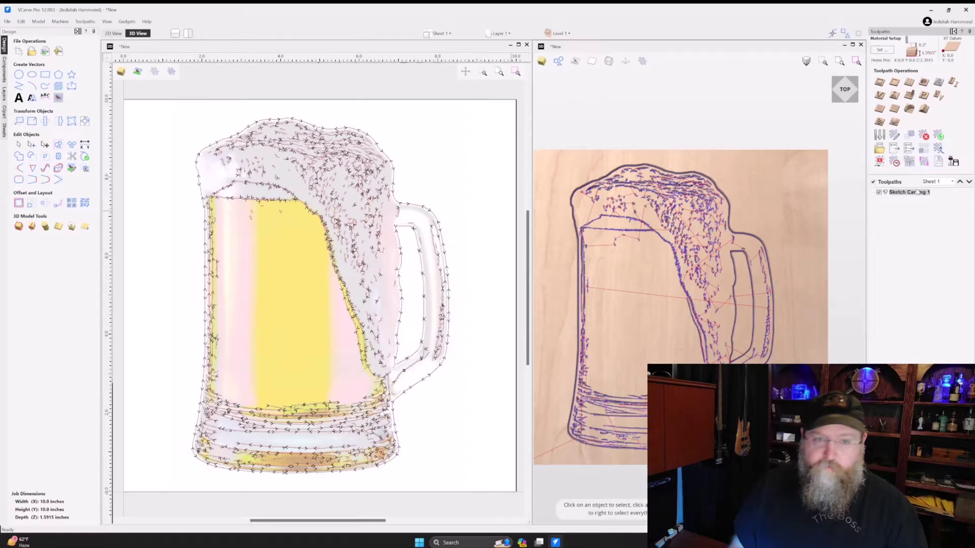
{"action": "key", "text": "Delete"}
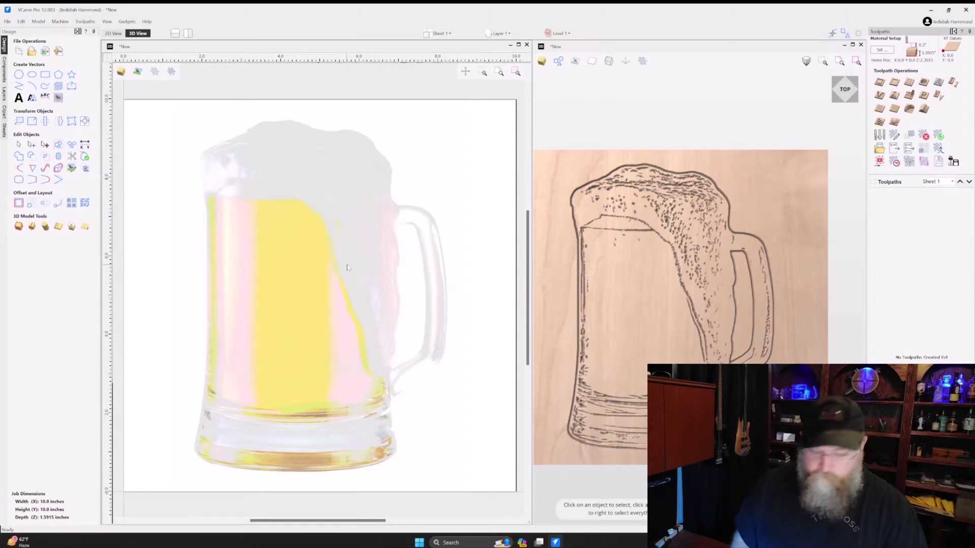
{"action": "key", "text": "F2"}
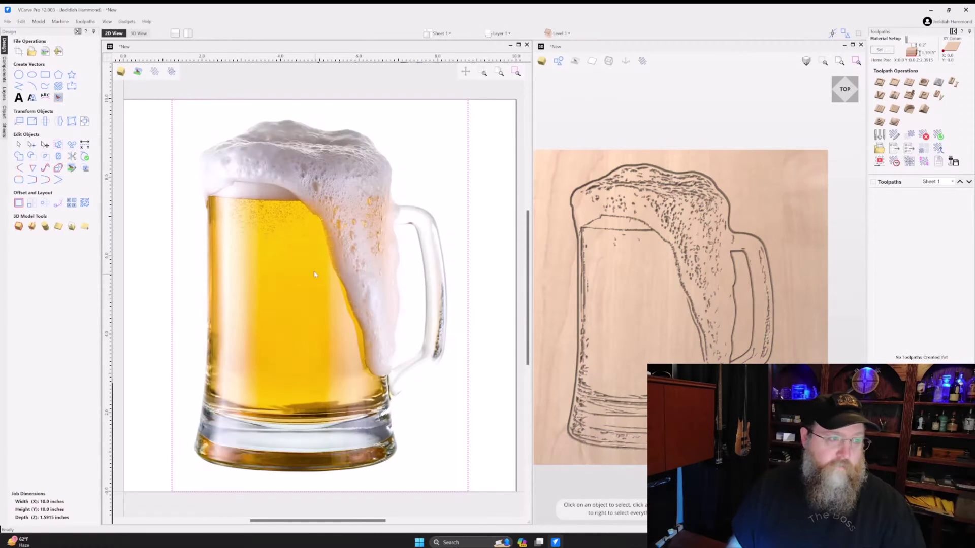
Step: Delete the beer mug photo and place the Knights Sword clipart on the sheet
{"action": "left_click", "coordinate": [315, 274]}
{"action": "key", "text": "Delete"}
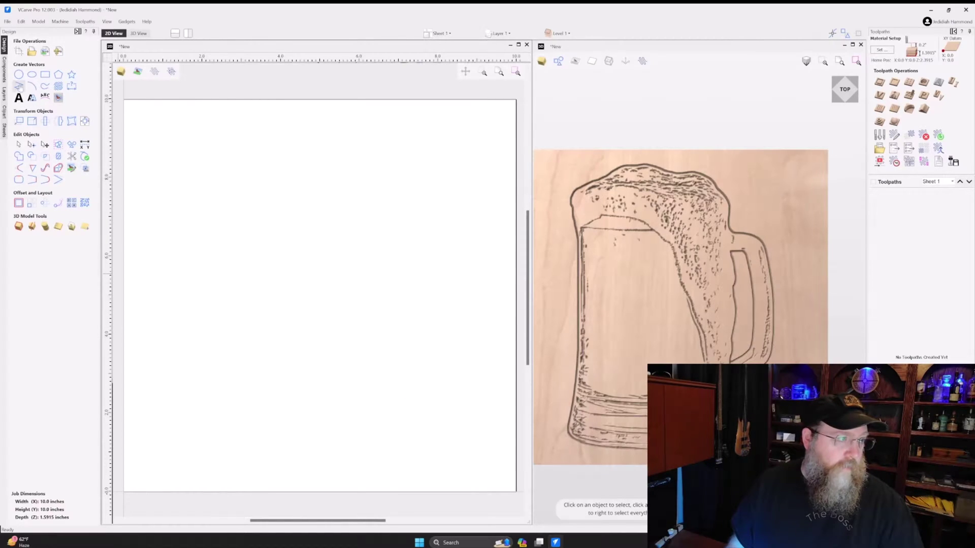
{"action": "left_click", "coordinate": [4, 111]}
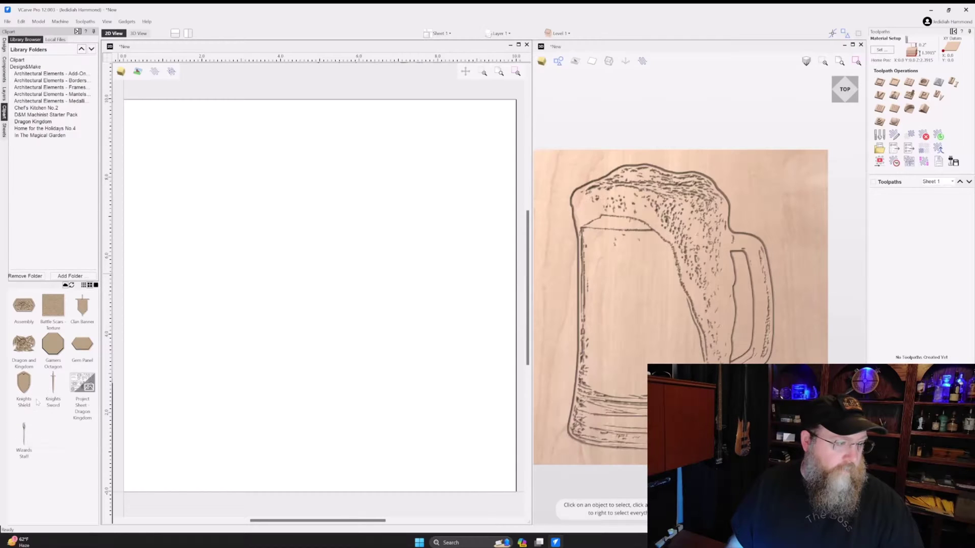
{"action": "left_click_drag", "start_coordinate": [53, 385], "coordinate": [366, 289]}
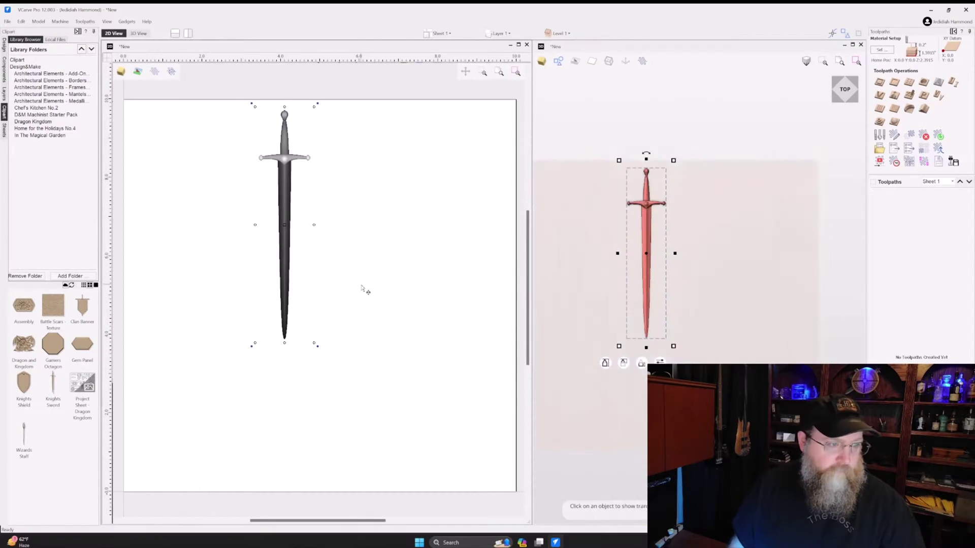
Step: Calculate a Sketch Carving toolpath tracing the sword's 3D model instead of a bitmap
{"action": "left_click", "coordinate": [910, 96]}
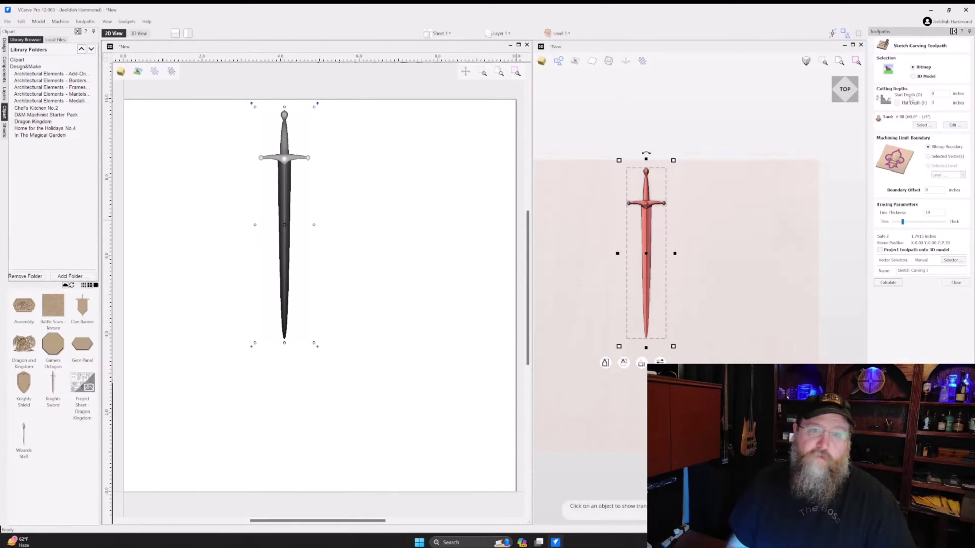
{"action": "left_click", "coordinate": [889, 283]}
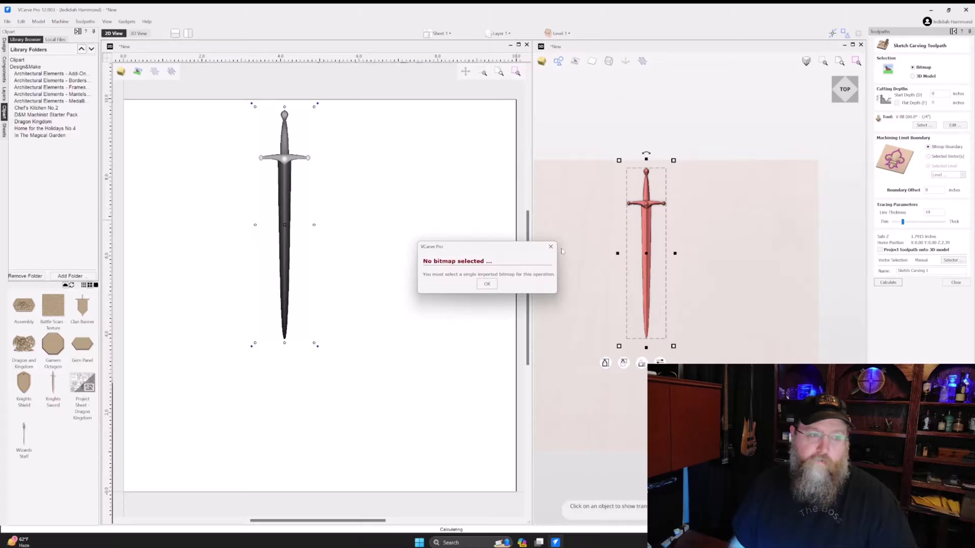
{"action": "left_click", "coordinate": [486, 284]}
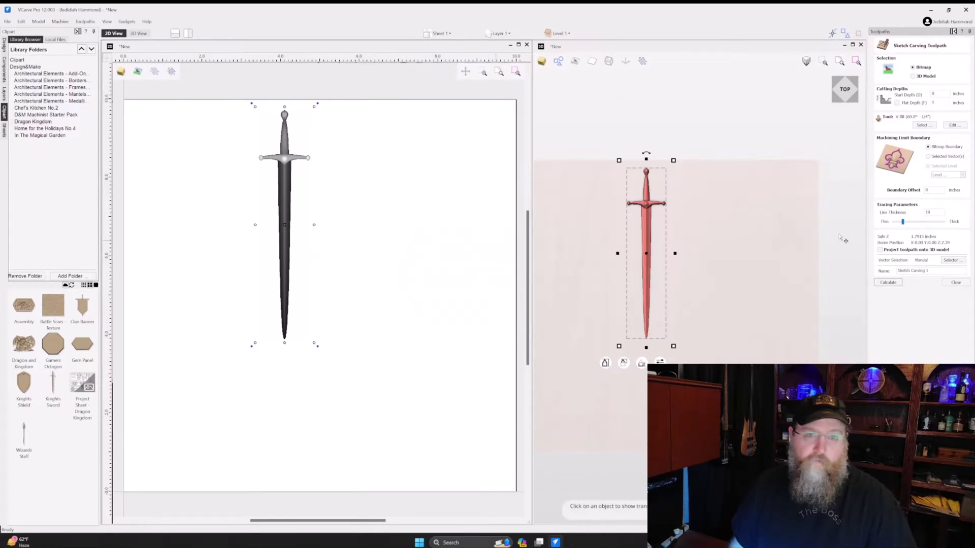
{"action": "left_click", "coordinate": [913, 76]}
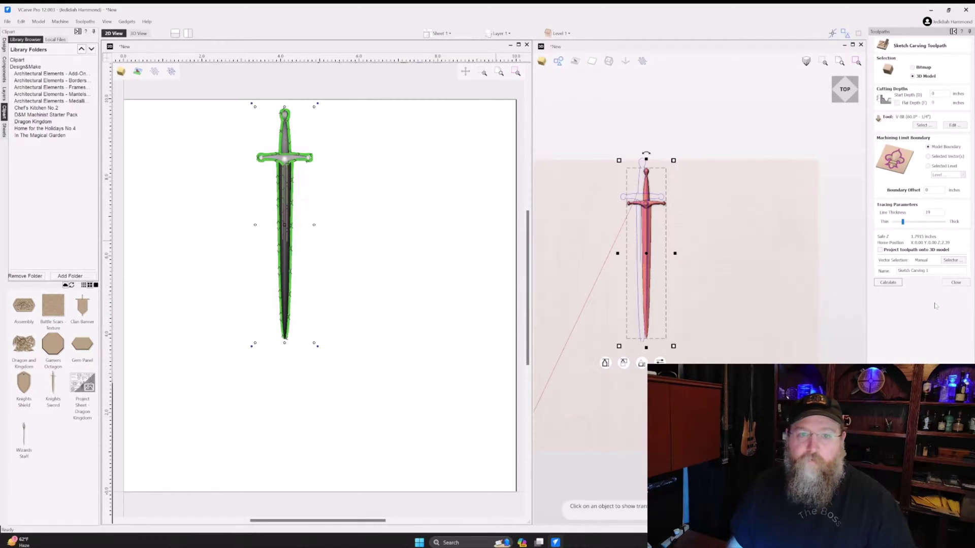
{"action": "left_click", "coordinate": [956, 283]}
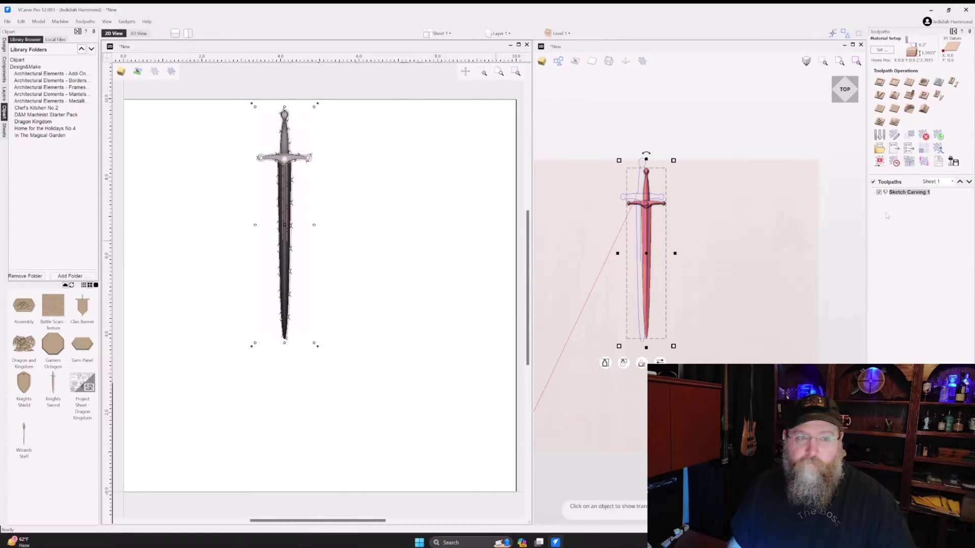
Step: Reset the wood preview and preview all toolpaths carved into a clean board
{"action": "left_click", "coordinate": [879, 163]}
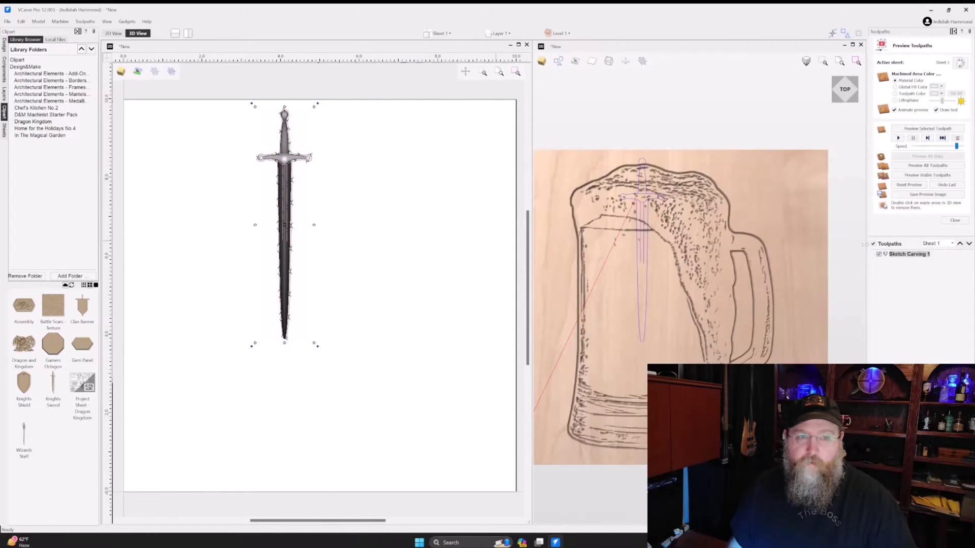
{"action": "left_click", "coordinate": [905, 184]}
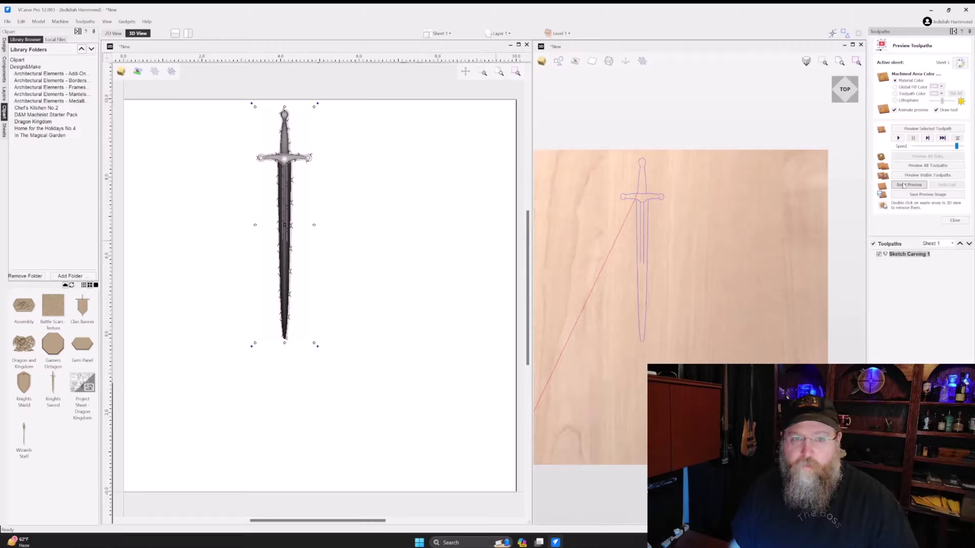
{"action": "left_click", "coordinate": [930, 166]}
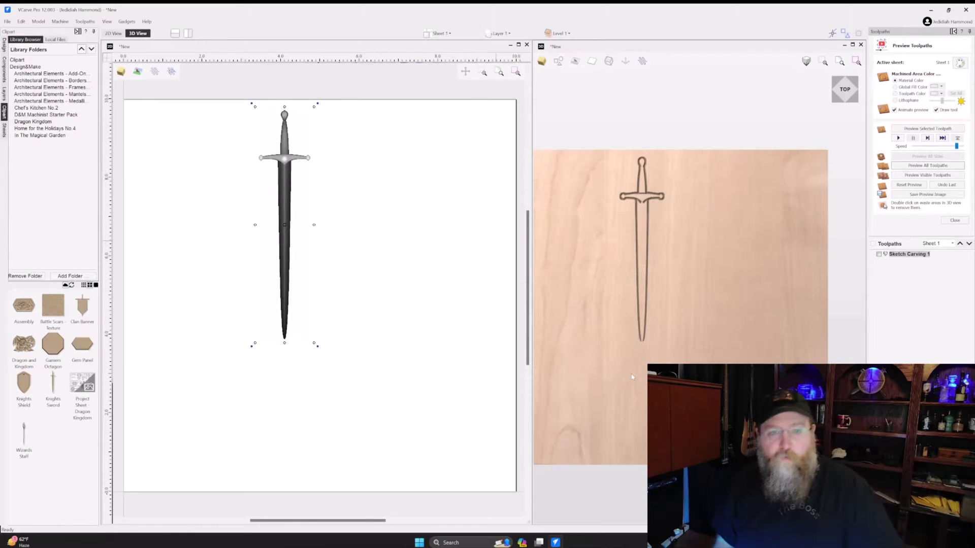
{"action": "scroll", "coordinate": [616, 246], "scroll_direction": "down", "scroll_amount": 1}
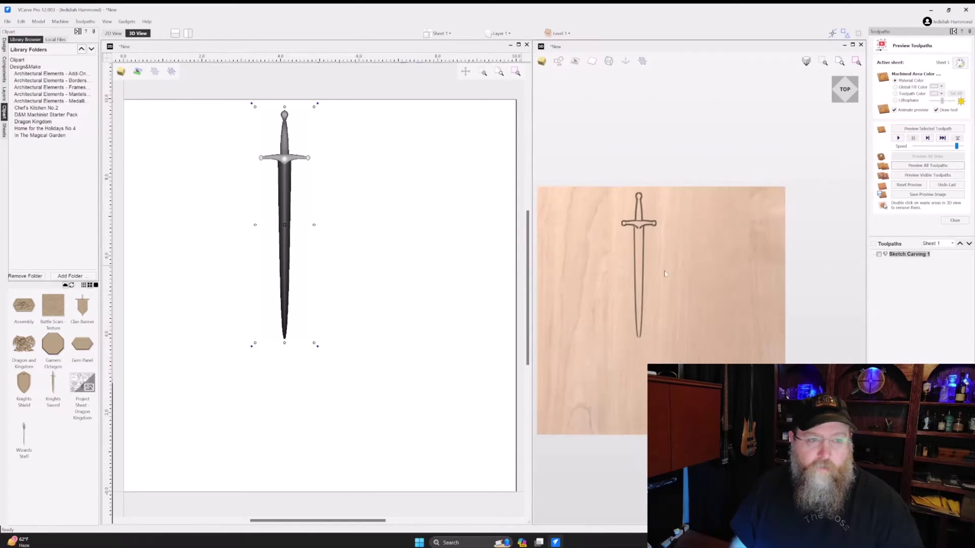
{"action": "scroll", "coordinate": [662, 264], "scroll_direction": "up", "scroll_amount": 3}
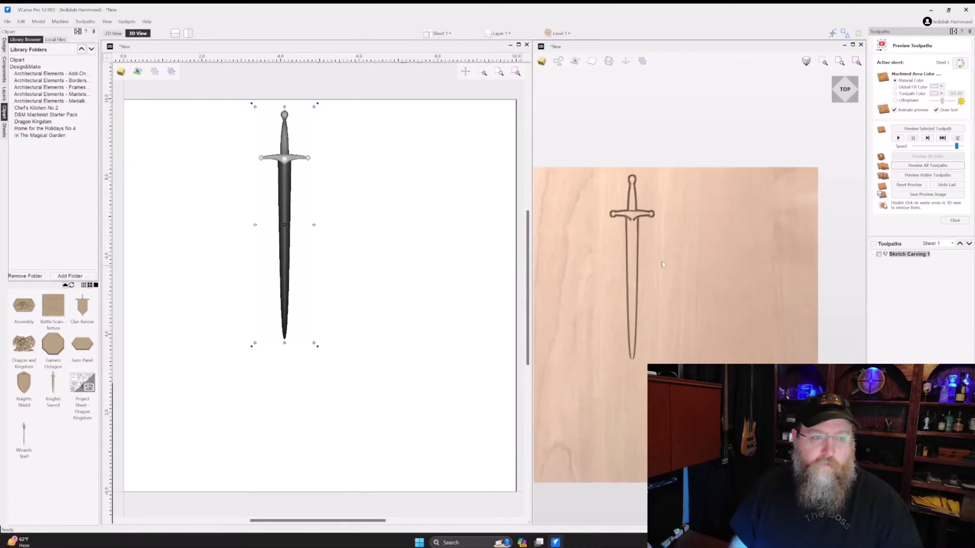
{"action": "left_click", "coordinate": [946, 222]}
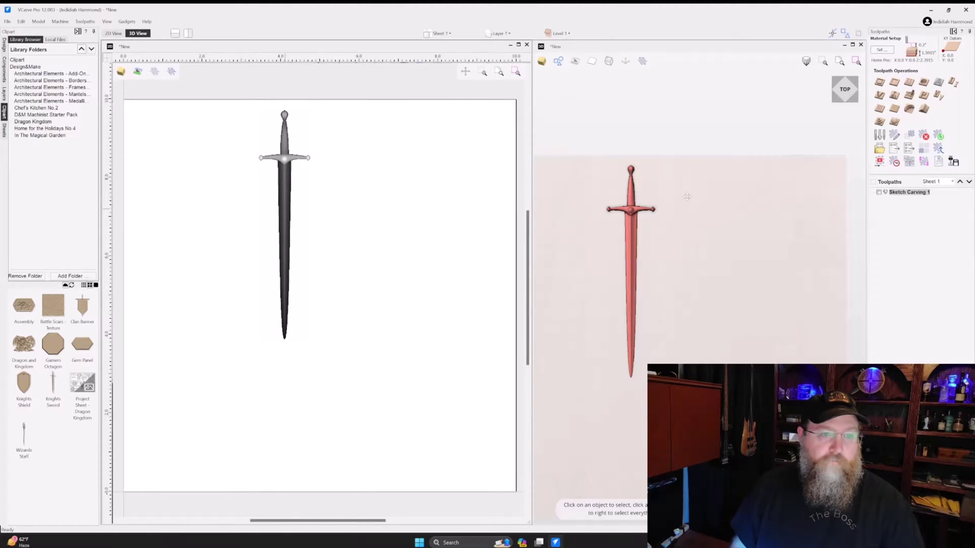
Step: Select the Knights Sword in the 2D view and delete it from the job
{"action": "key", "text": "F2"}
{"action": "left_click", "coordinate": [286, 162]}
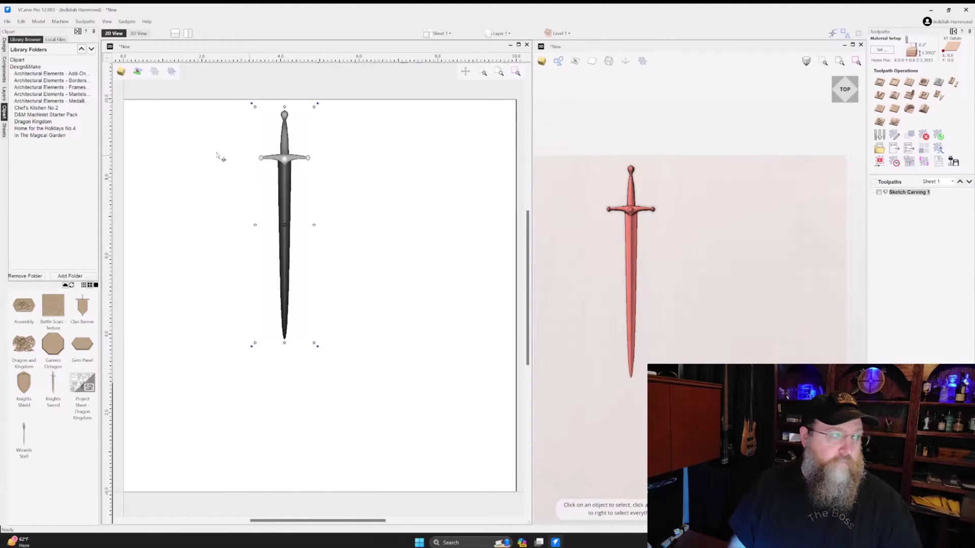
{"action": "left_click", "coordinate": [4, 44]}
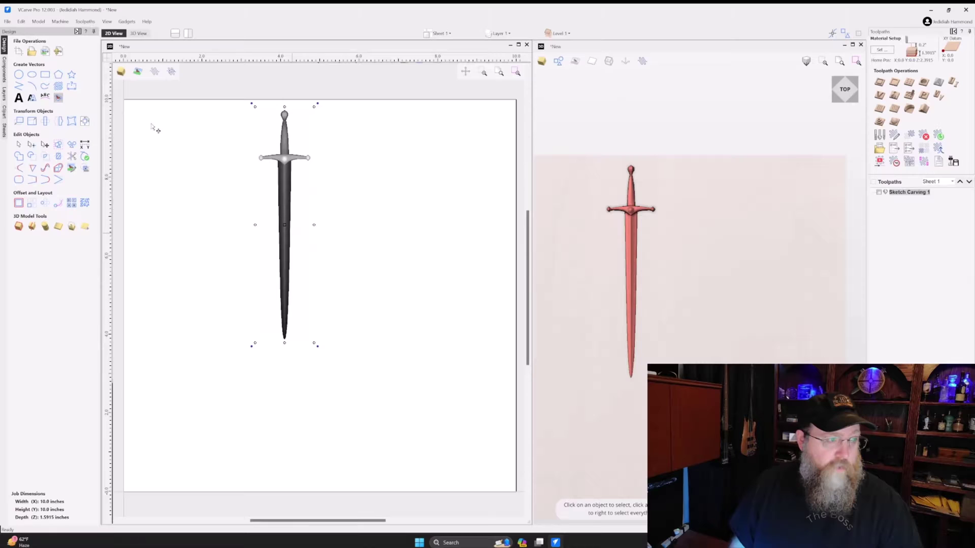
{"action": "right_click", "coordinate": [285, 227]}
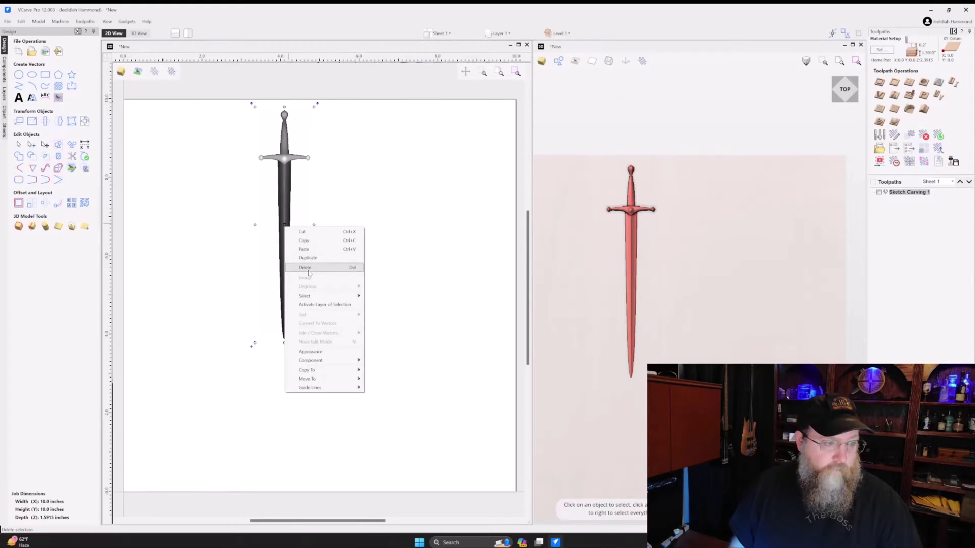
{"action": "left_click", "coordinate": [305, 268]}
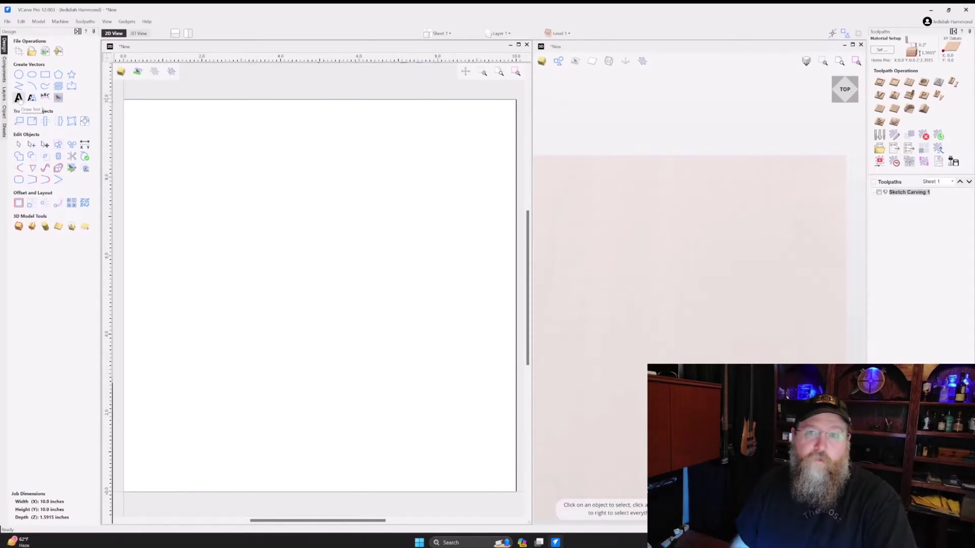
Step: Add single-line text 'JHG' in Times New Roman near the board's upper left
{"action": "left_click", "coordinate": [19, 98]}
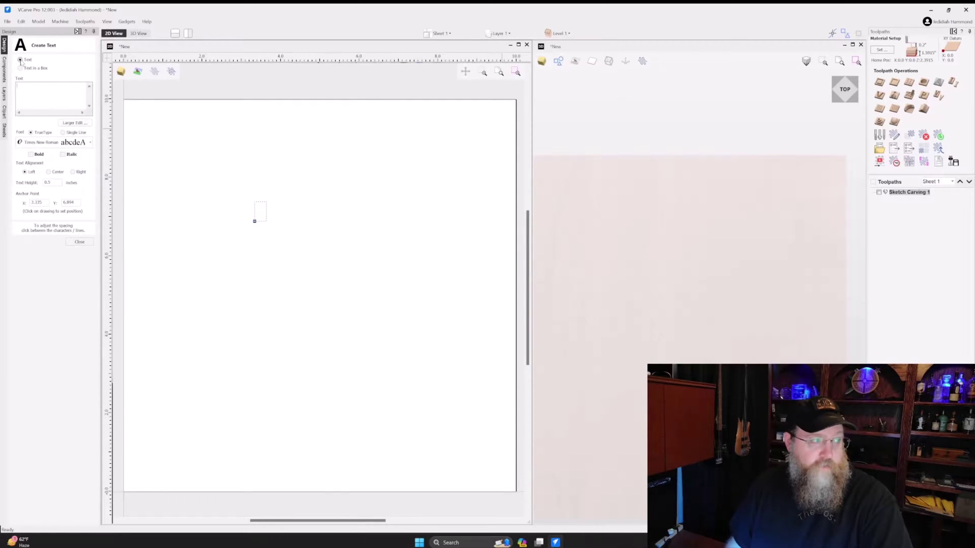
{"action": "left_click", "coordinate": [20, 68]}
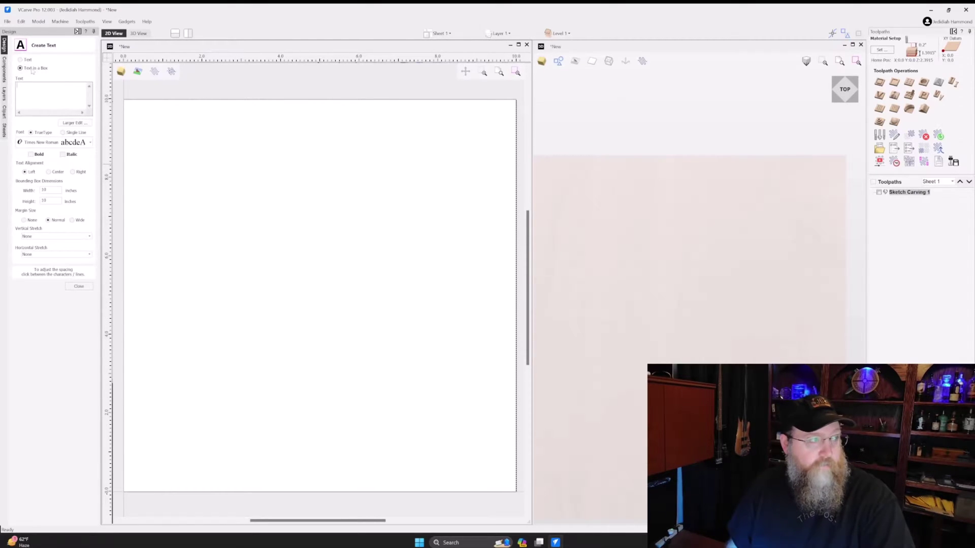
{"action": "left_click", "coordinate": [20, 59]}
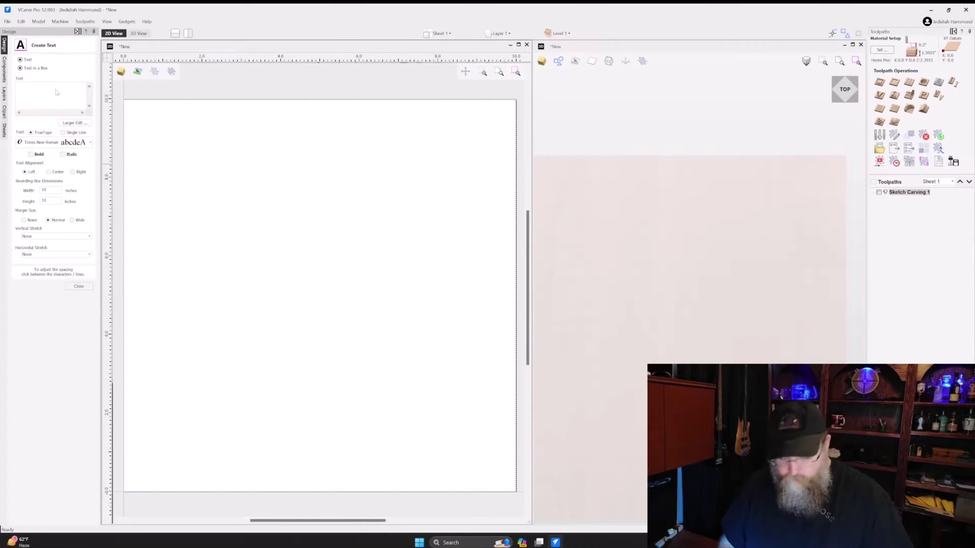
{"action": "left_click", "coordinate": [228, 195]}
{"action": "type", "text": "JHG"}
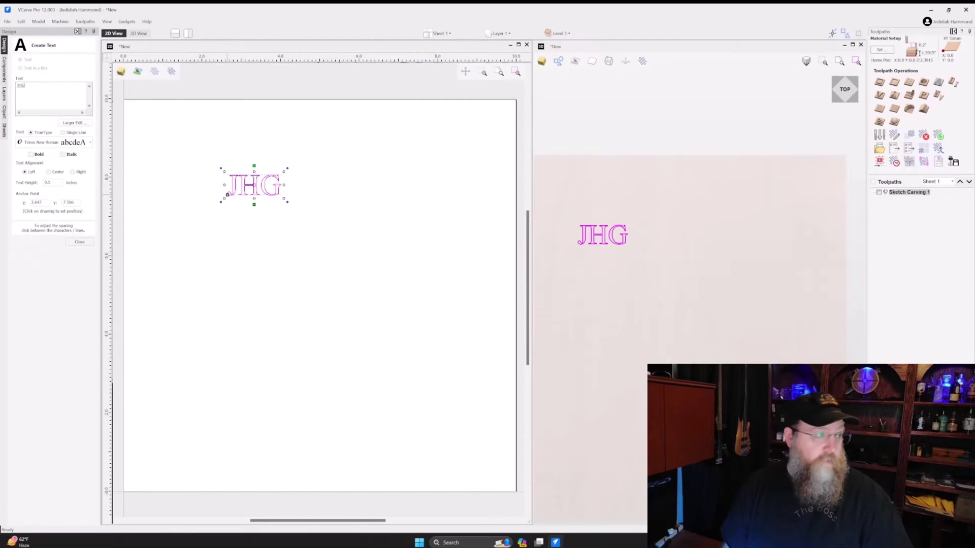
{"action": "scroll", "coordinate": [153, 243], "scroll_direction": "up", "scroll_amount": 1}
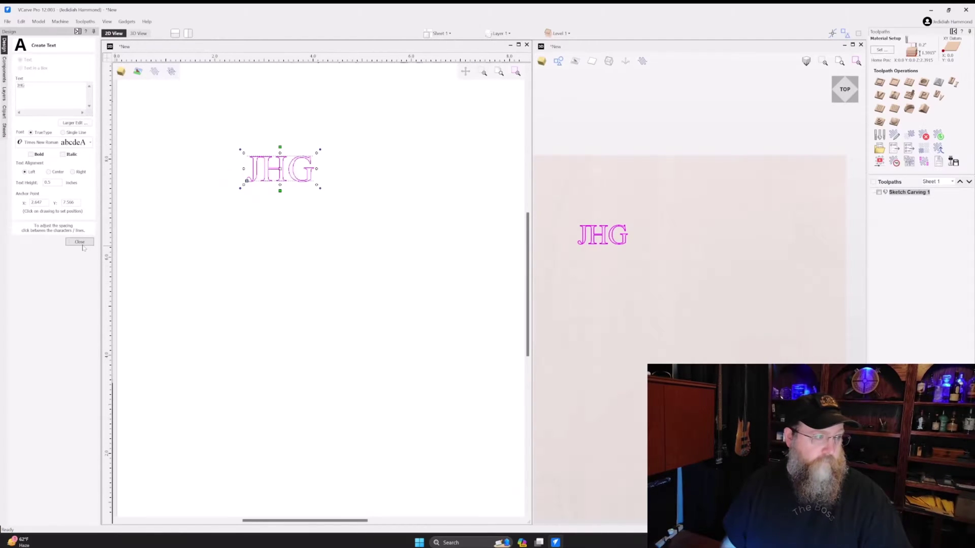
{"action": "left_click", "coordinate": [81, 242]}
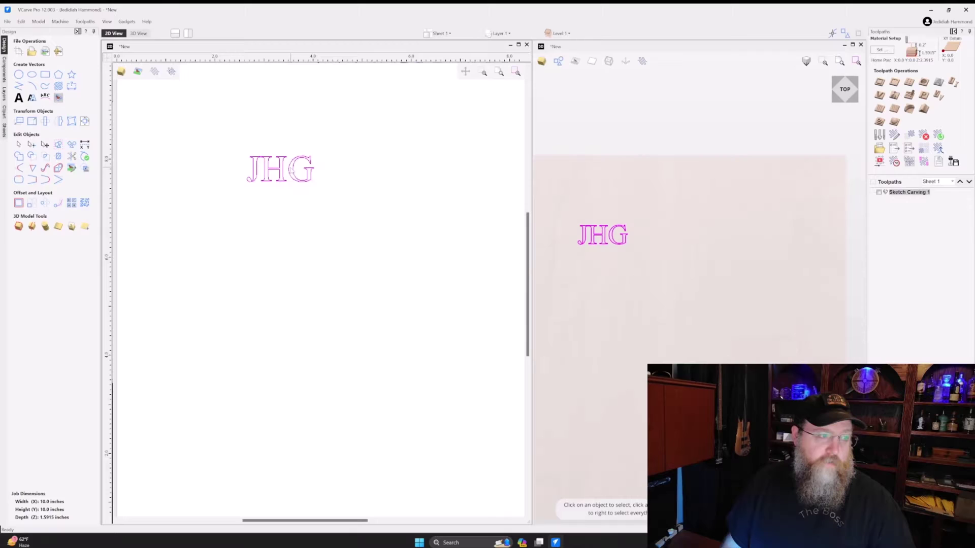
{"action": "left_click", "coordinate": [283, 173]}
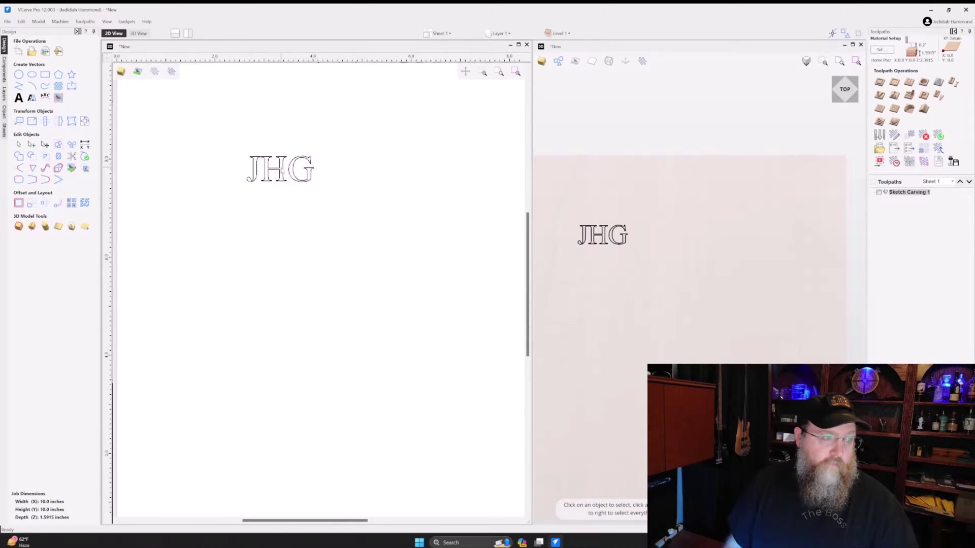
Step: Drag the JHG text lower and to the right in the 2D view
{"action": "scroll", "coordinate": [283, 174], "scroll_direction": "down", "scroll_amount": 2}
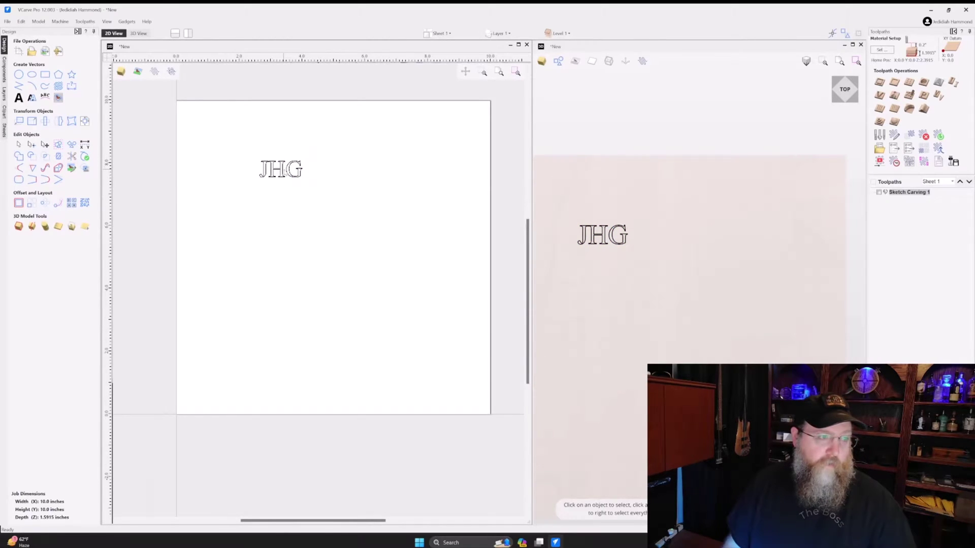
{"action": "left_click", "coordinate": [283, 169]}
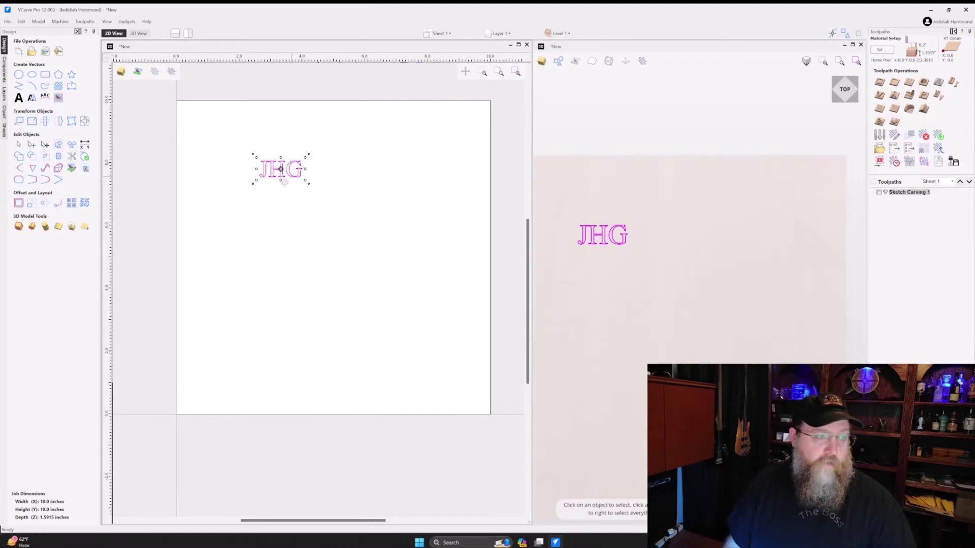
{"action": "left_click_drag", "start_coordinate": [284, 182], "coordinate": [299, 209]}
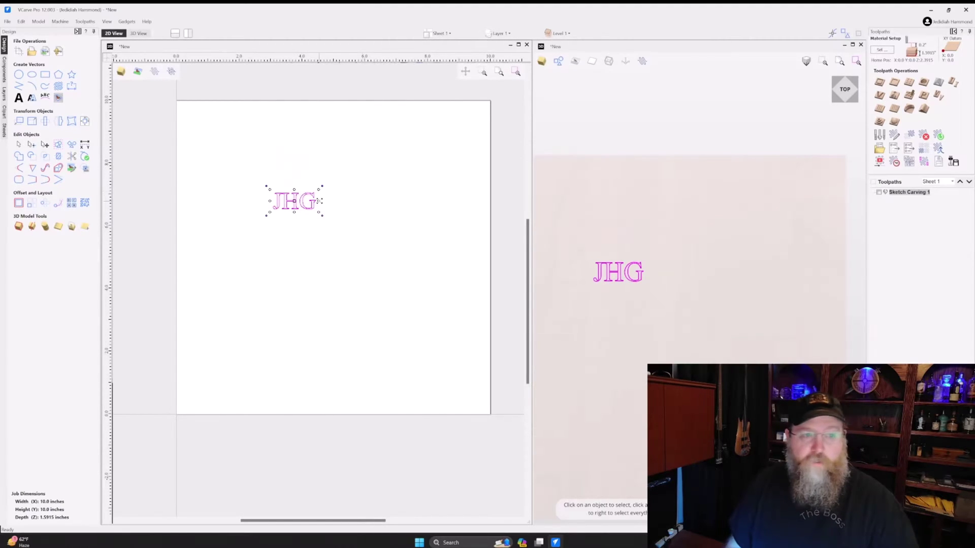
Step: Move JHG up and right on the board in the 3D view, then reselect it
{"action": "left_click", "coordinate": [620, 268]}
{"action": "left_click", "coordinate": [620, 269]}
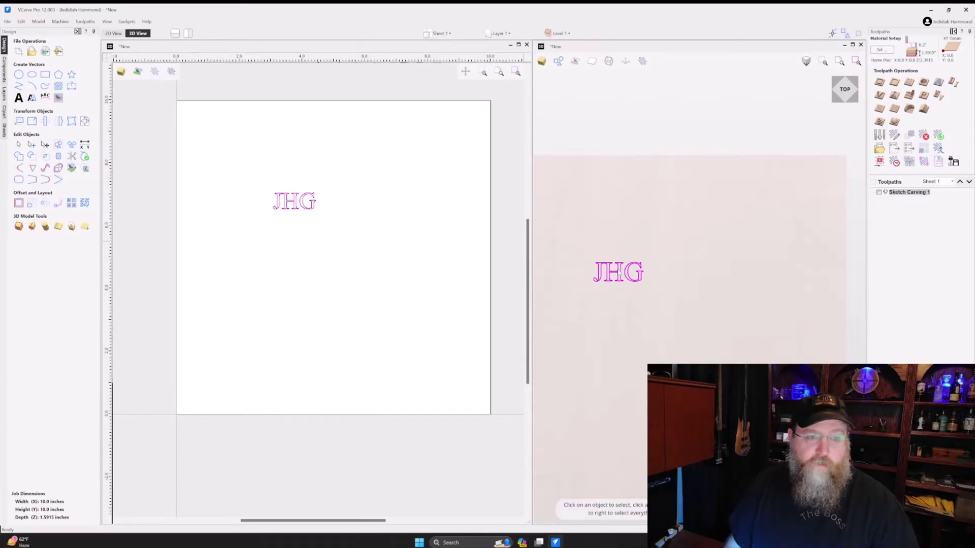
{"action": "left_click", "coordinate": [622, 269]}
{"action": "left_click", "coordinate": [624, 270]}
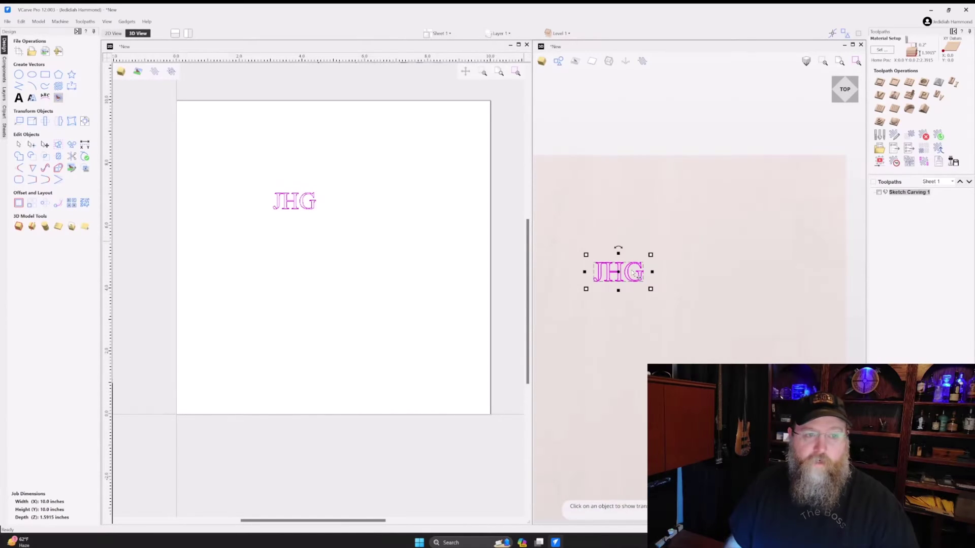
{"action": "left_click_drag", "start_coordinate": [624, 270], "coordinate": [681, 225]}
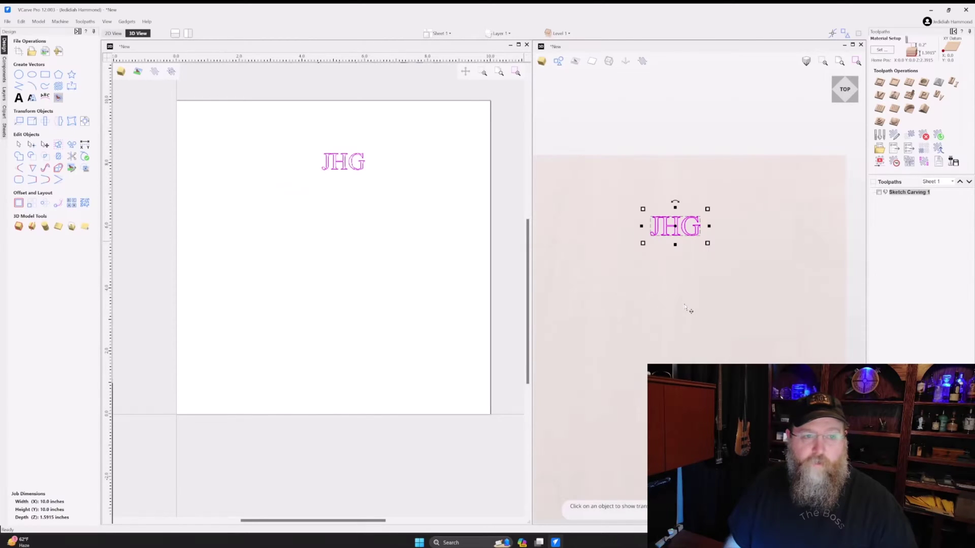
{"action": "scroll", "coordinate": [688, 309], "scroll_direction": "down", "scroll_amount": 2}
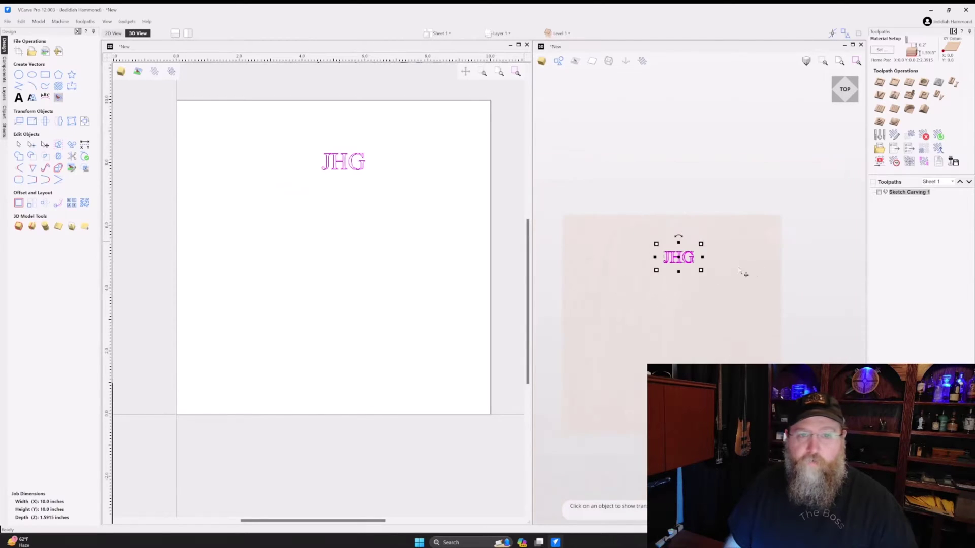
{"action": "left_click", "coordinate": [691, 292]}
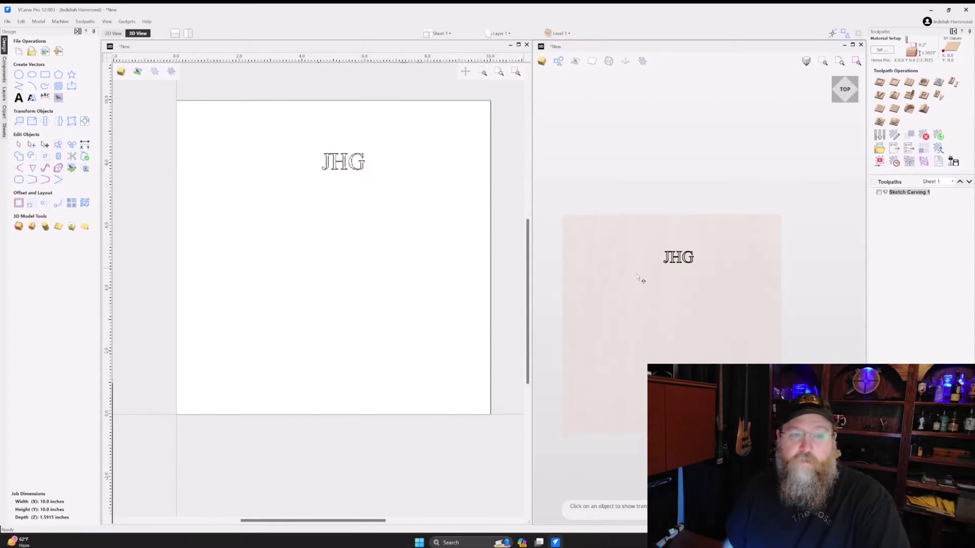
{"action": "left_click", "coordinate": [678, 257]}
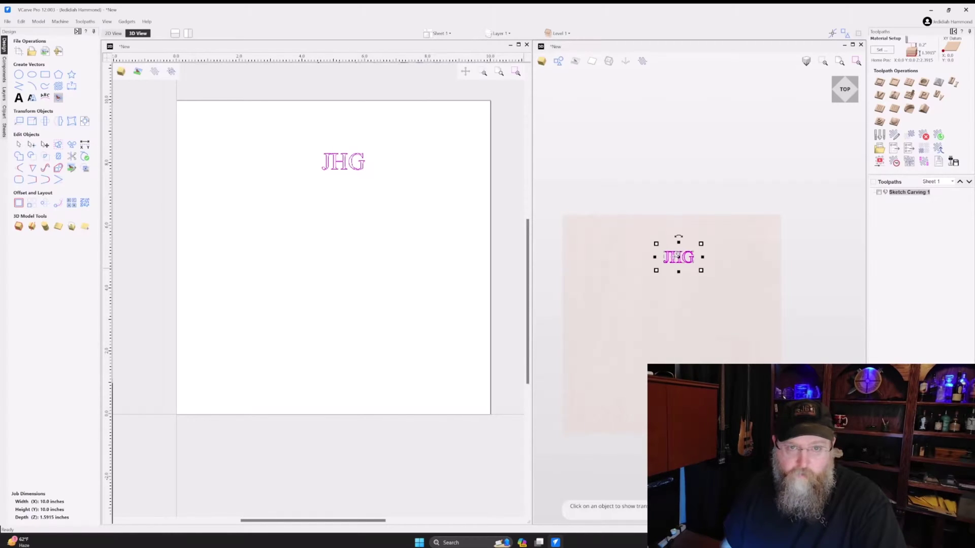
Step: Calculate the JHG VCarve Inlay and Plug toolpaths, then hide all toolpath previews
{"action": "left_click", "coordinate": [937, 98]}
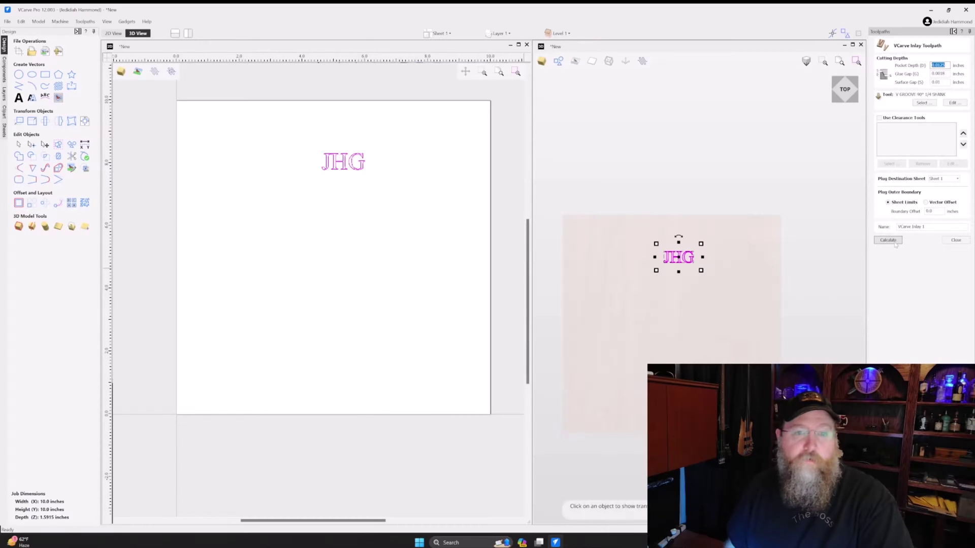
{"action": "left_click", "coordinate": [886, 240]}
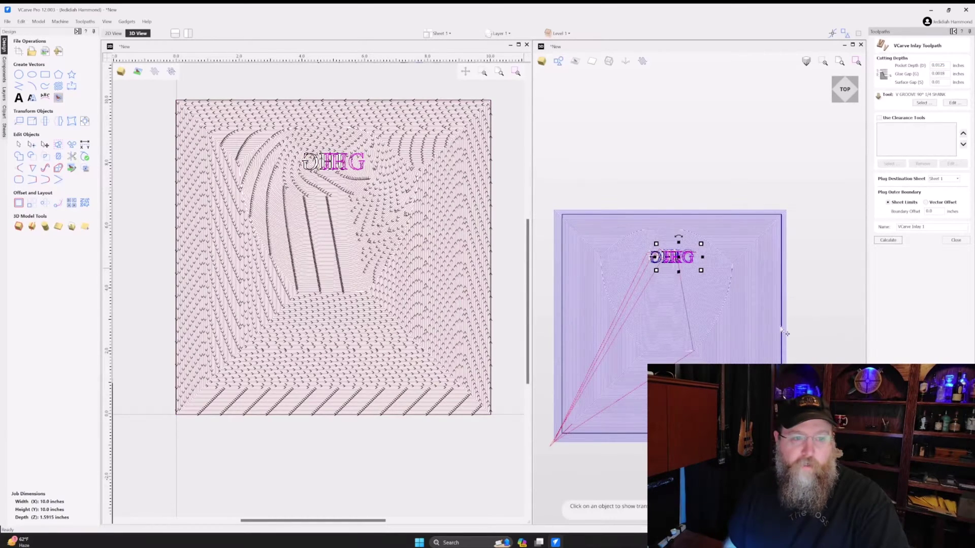
{"action": "left_click", "coordinate": [955, 241]}
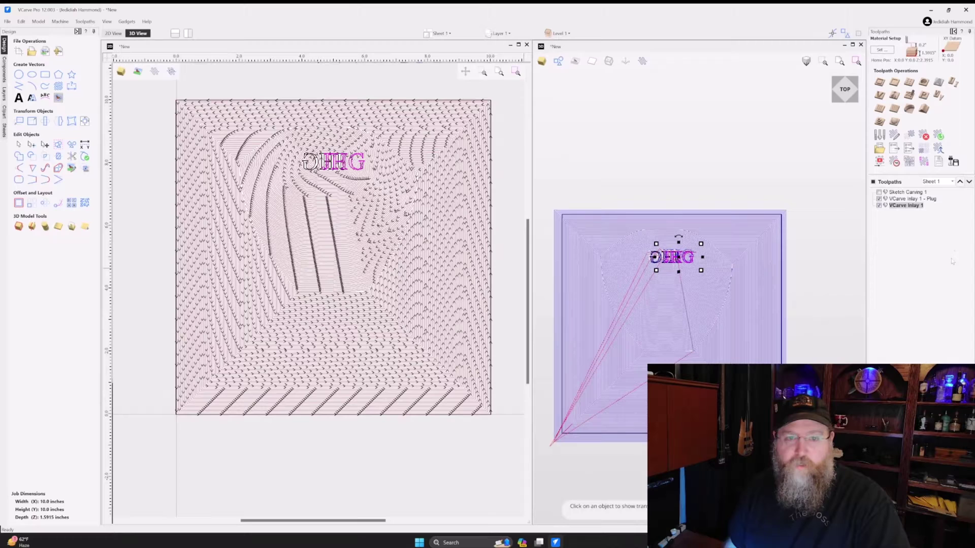
{"action": "left_click", "coordinate": [874, 182]}
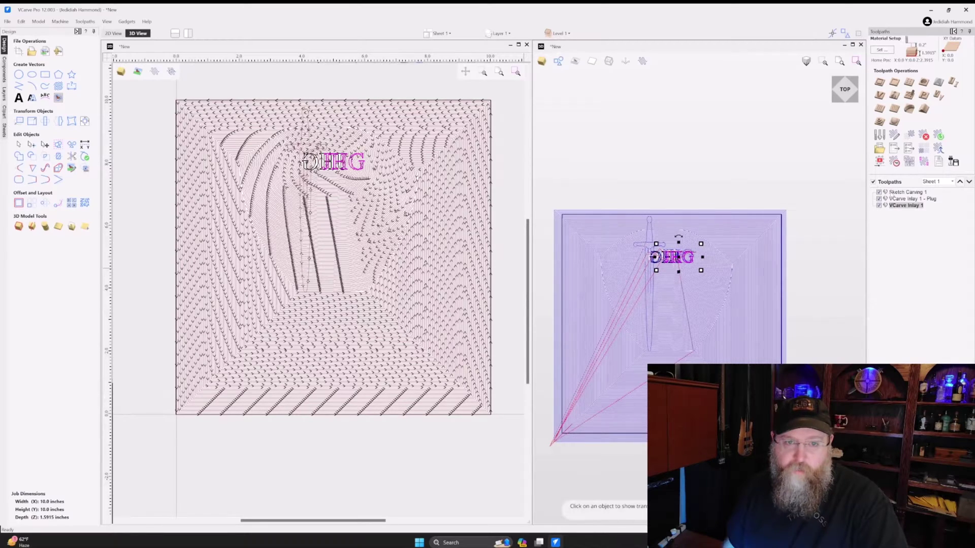
{"action": "left_click", "coordinate": [874, 181]}
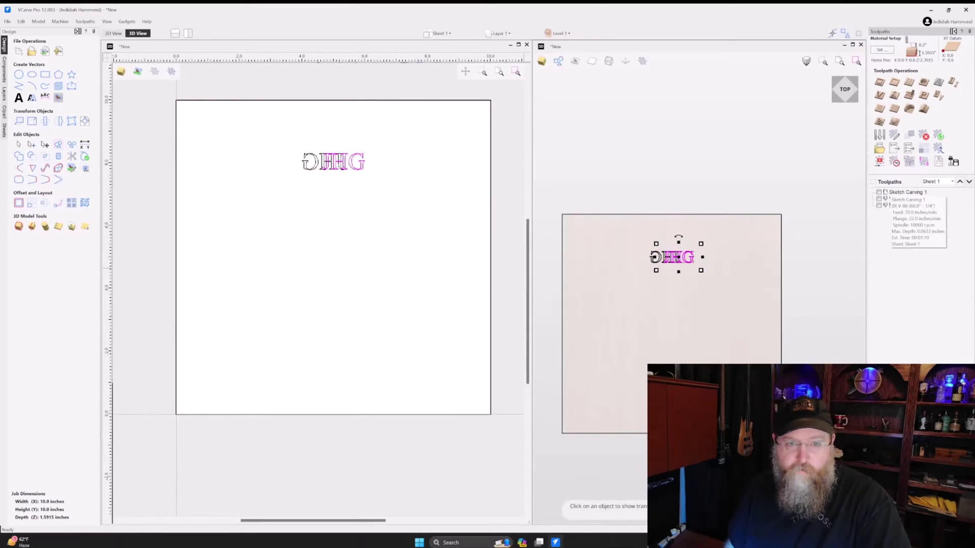
Step: Delete the Sketch Carving 1 toolpath from the Toolpaths list
{"action": "right_click", "coordinate": [898, 193]}
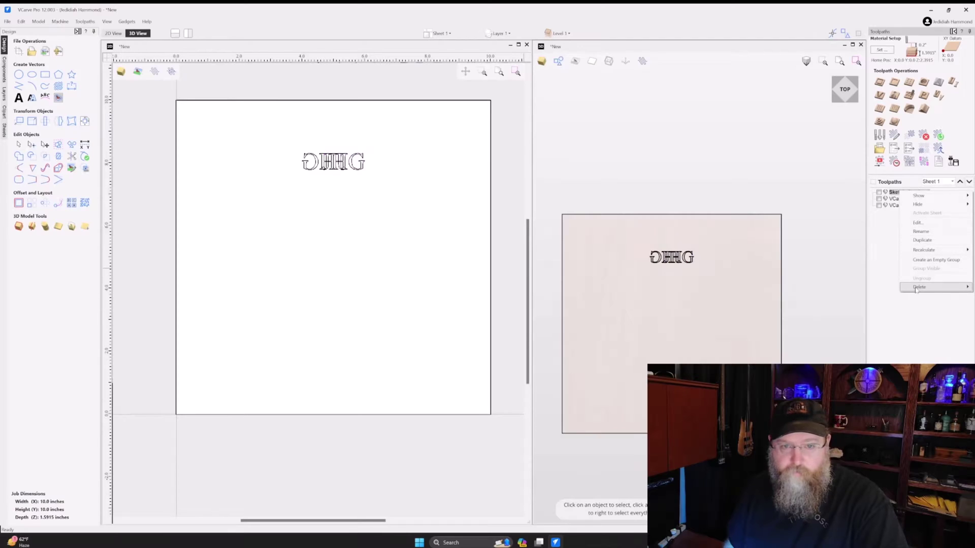
{"action": "mouse_move", "coordinate": [915, 288]}
{"action": "left_click", "coordinate": [880, 288]}
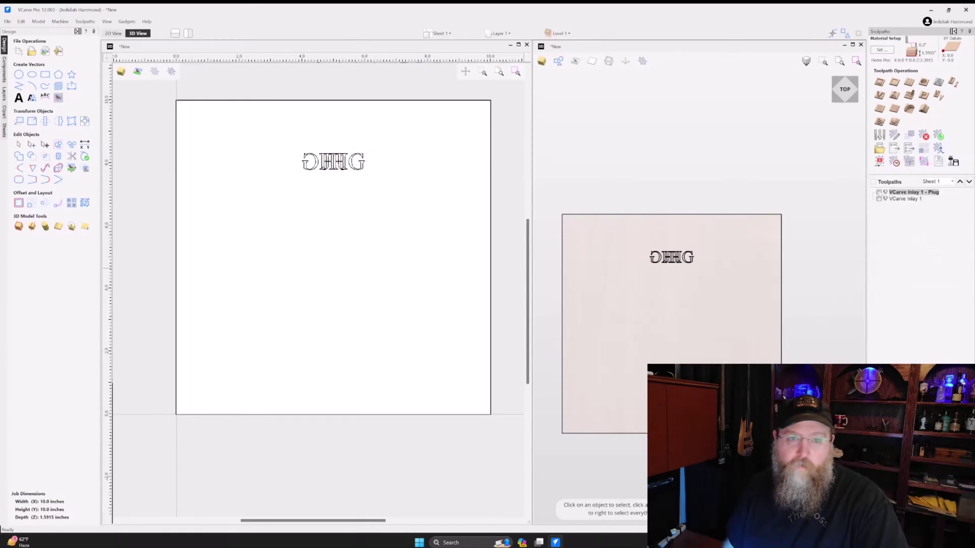
Step: Set toolpath visibility so only VCarve Inlay 1 is ticked
{"action": "left_click", "coordinate": [873, 182]}
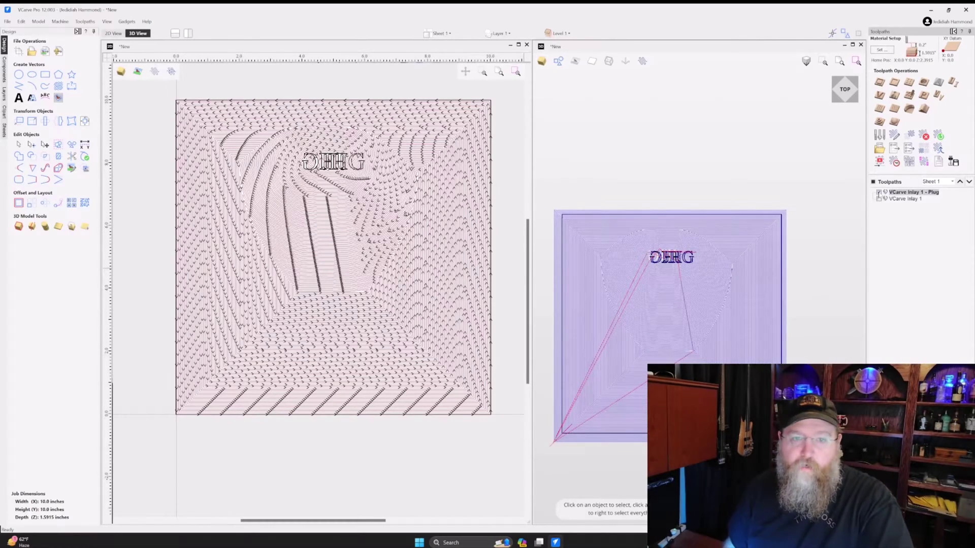
{"action": "left_click", "coordinate": [879, 199]}
{"action": "left_click", "coordinate": [879, 198]}
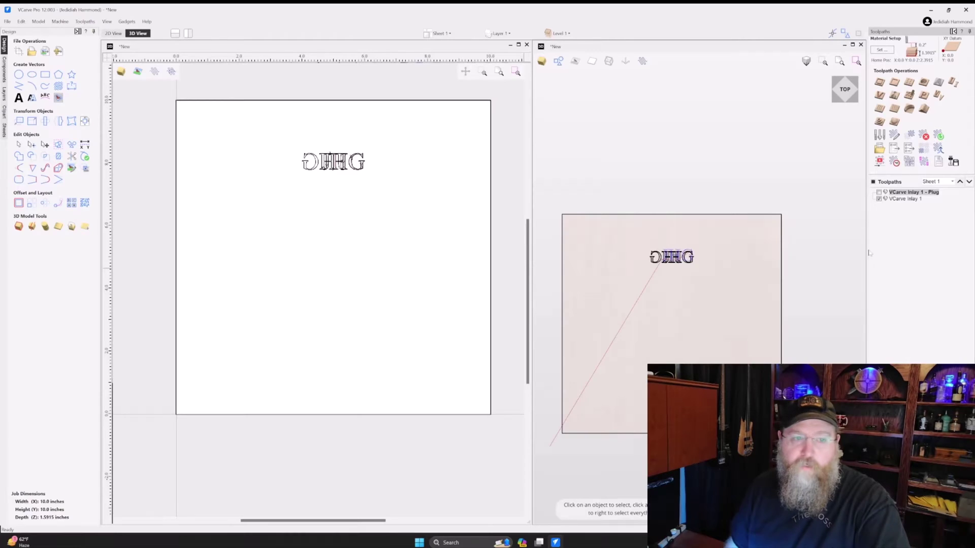
Step: Preview all toolpaths on the board, then select VCarve Inlay 1 - Plug and reset the preview
{"action": "left_click", "coordinate": [879, 162]}
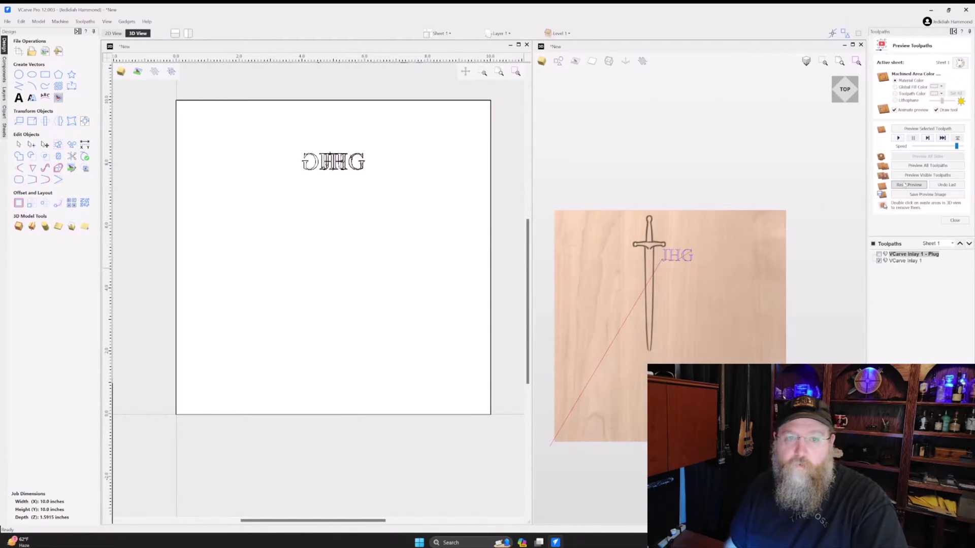
{"action": "left_click", "coordinate": [905, 185]}
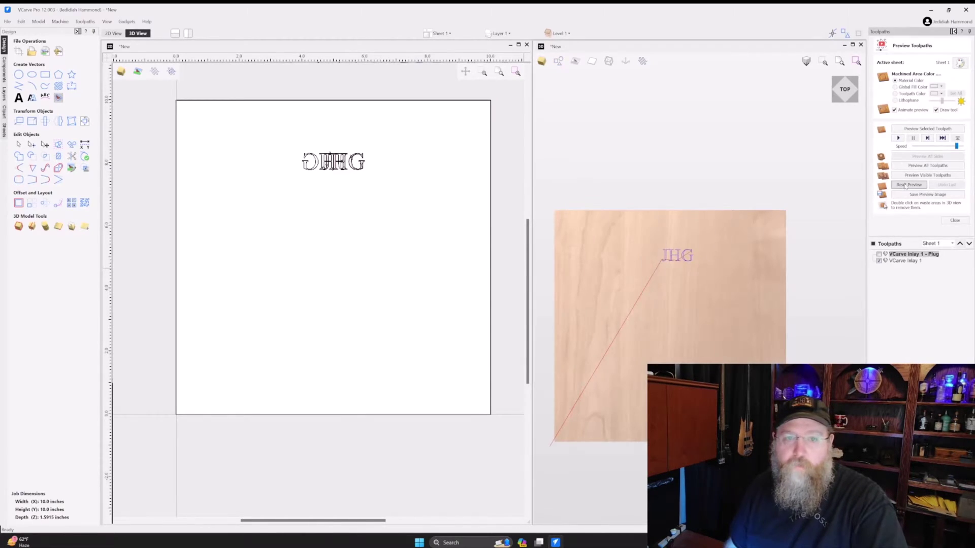
{"action": "left_click", "coordinate": [904, 261]}
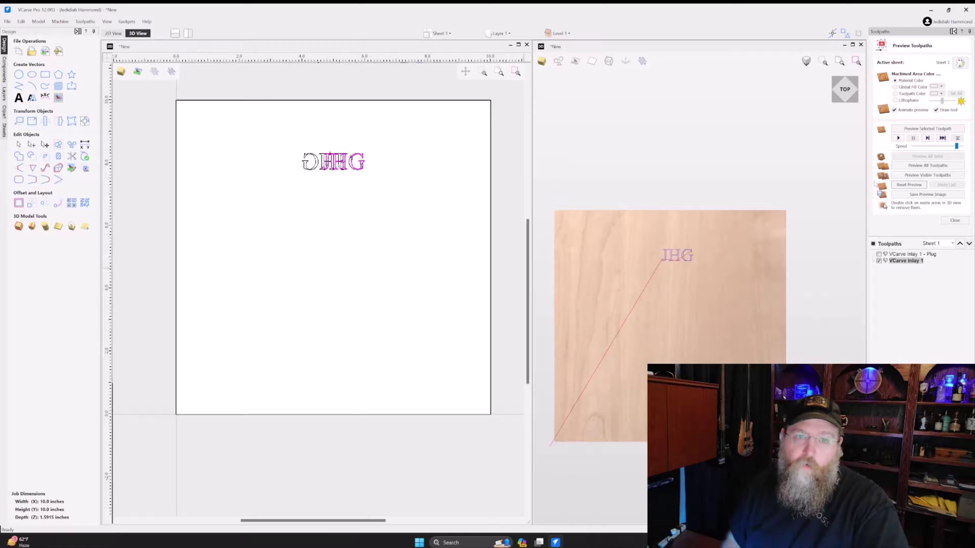
{"action": "left_click", "coordinate": [894, 165]}
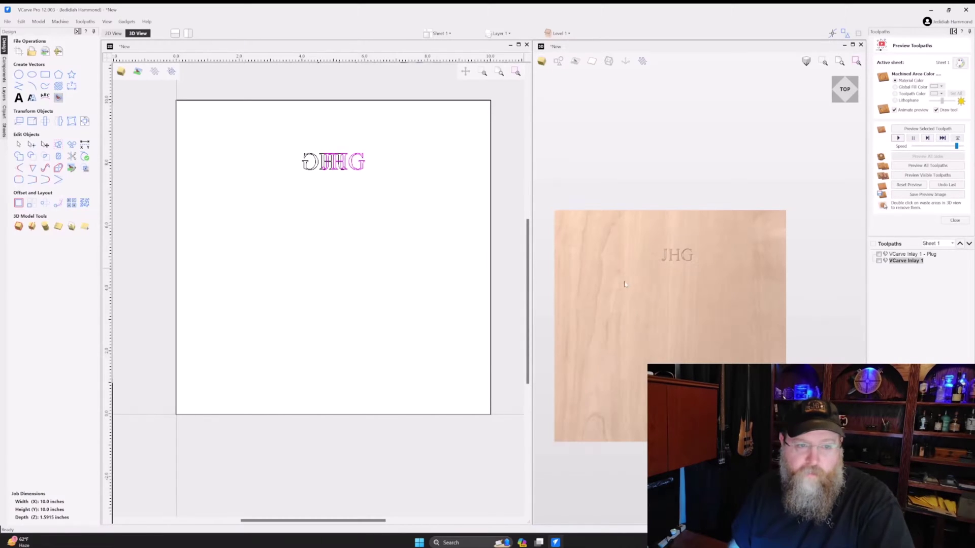
{"action": "scroll", "coordinate": [676, 278], "scroll_direction": "up", "scroll_amount": 1}
{"action": "left_click", "coordinate": [894, 254]}
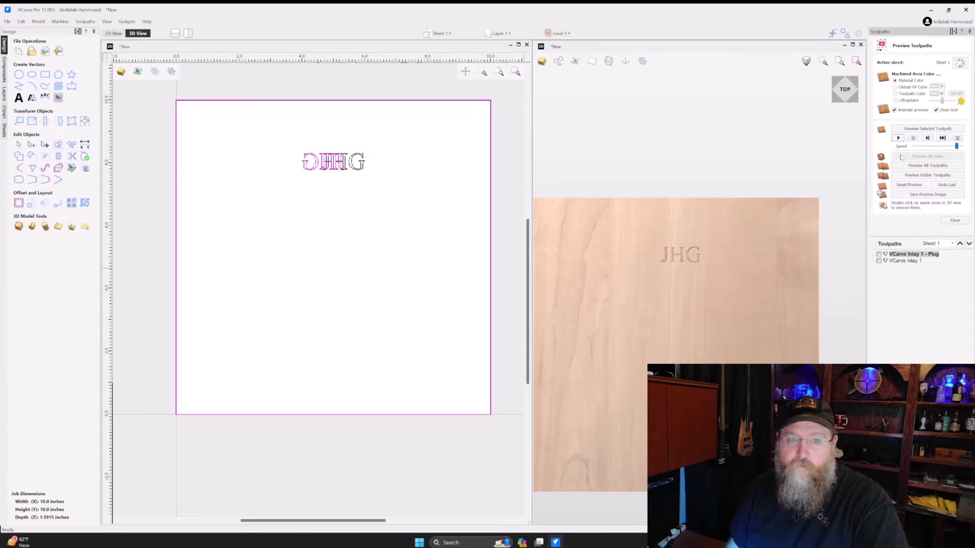
{"action": "left_click", "coordinate": [909, 185]}
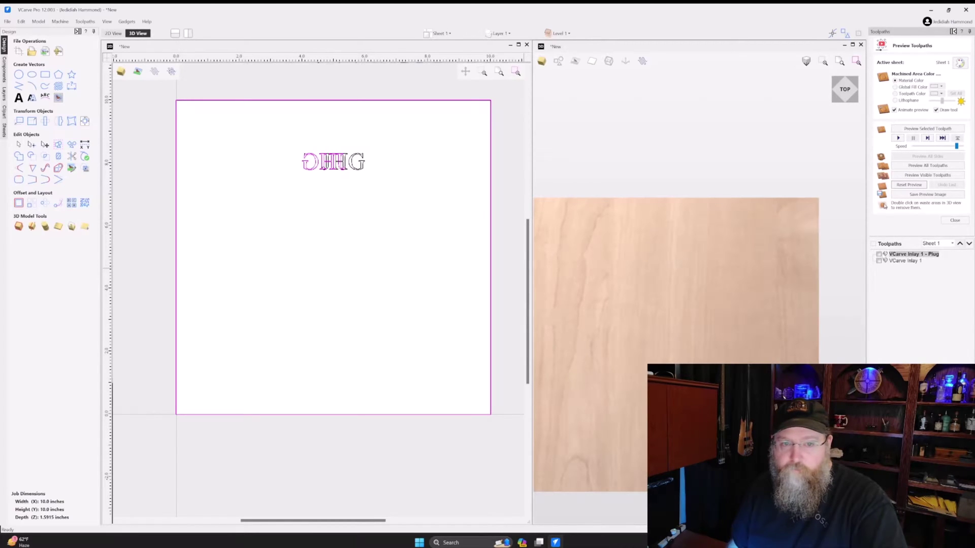
Step: Play, pause, stop and replay the Plug simulation, then reset the board to blank wood
{"action": "left_click", "coordinate": [897, 138]}
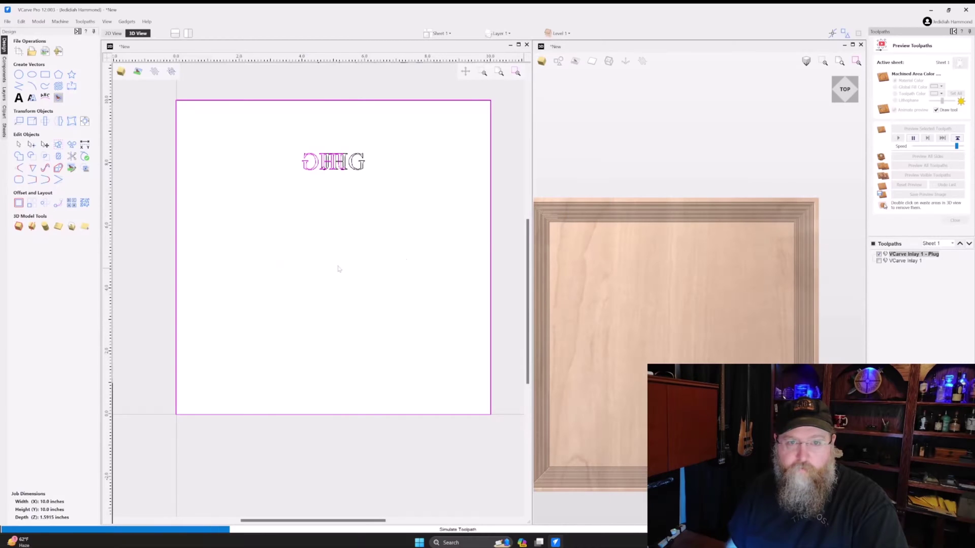
{"action": "left_click", "coordinate": [914, 140]}
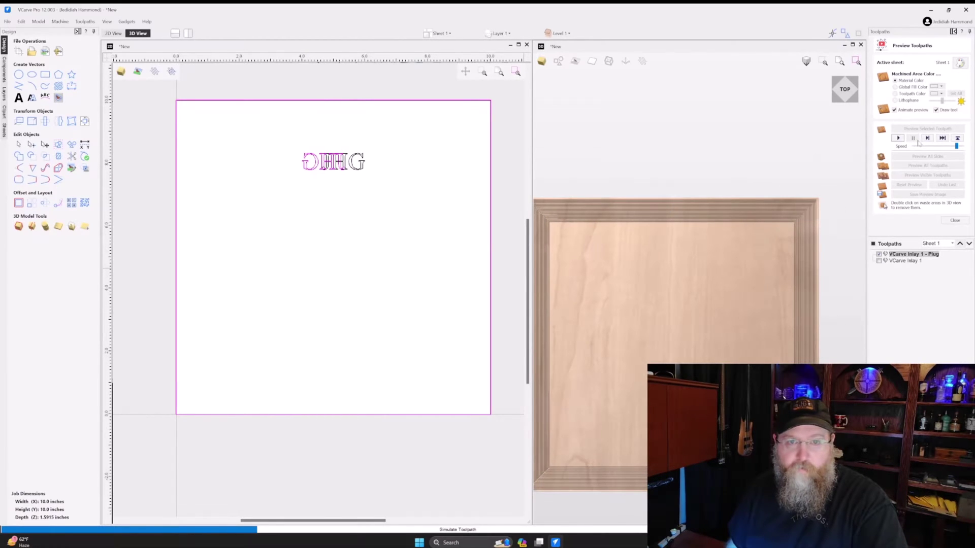
{"action": "left_click", "coordinate": [958, 139]}
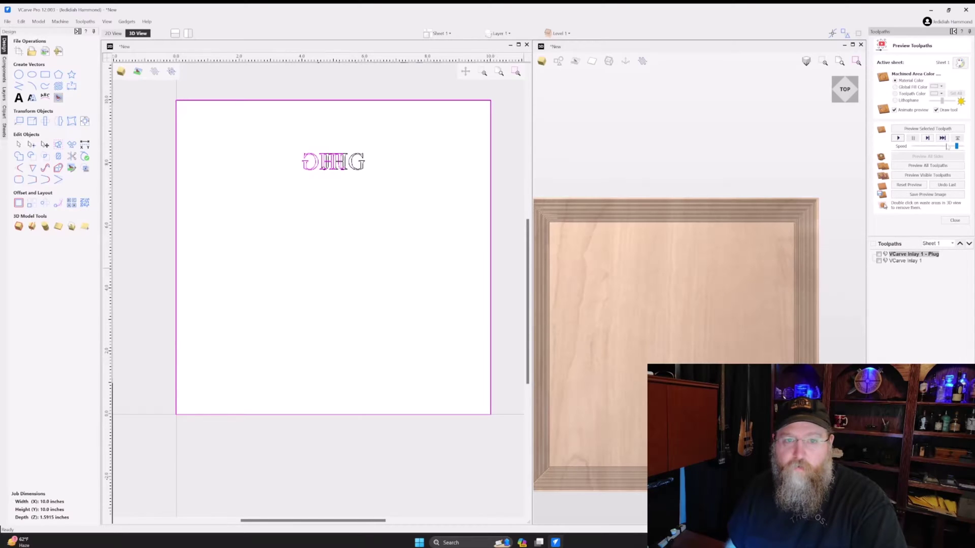
{"action": "left_click", "coordinate": [898, 139]}
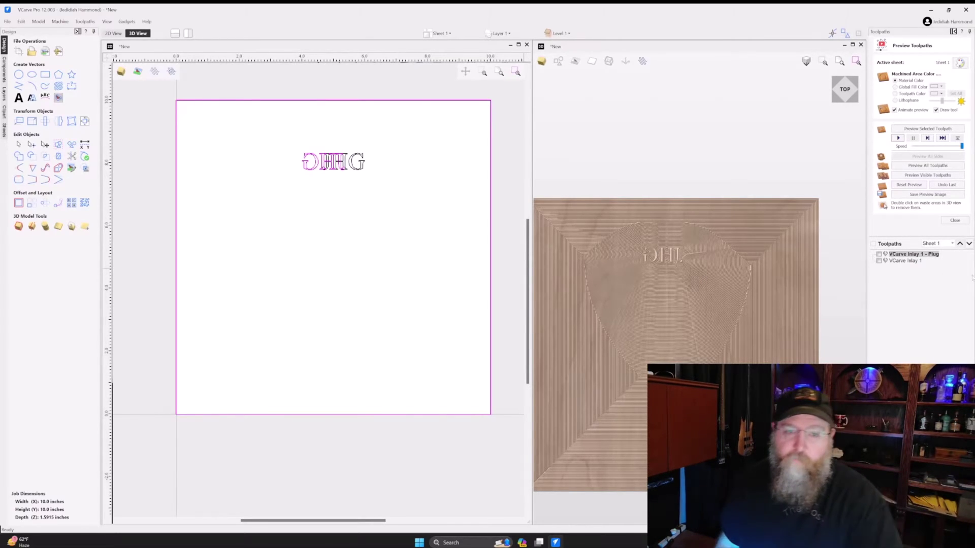
{"action": "left_click", "coordinate": [899, 261]}
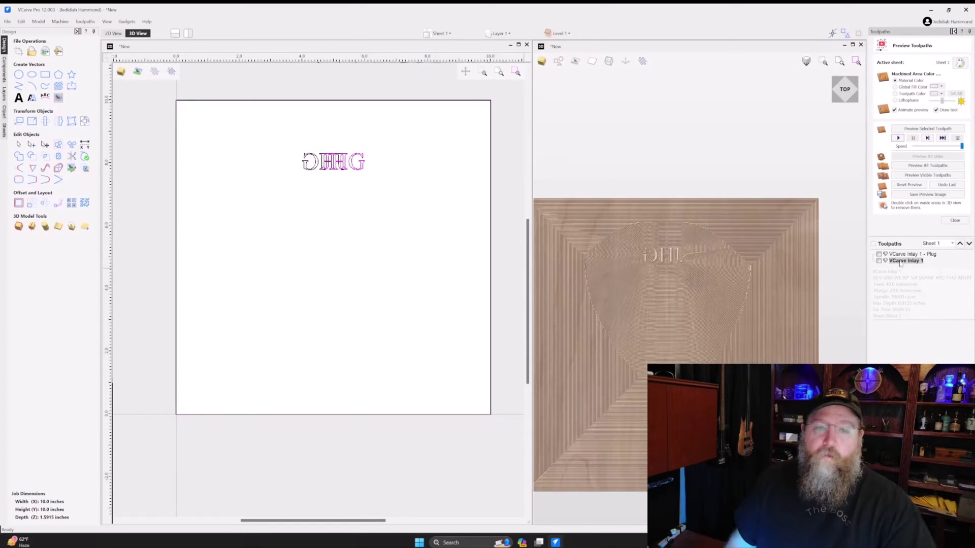
{"action": "mouse_move", "coordinate": [886, 268]}
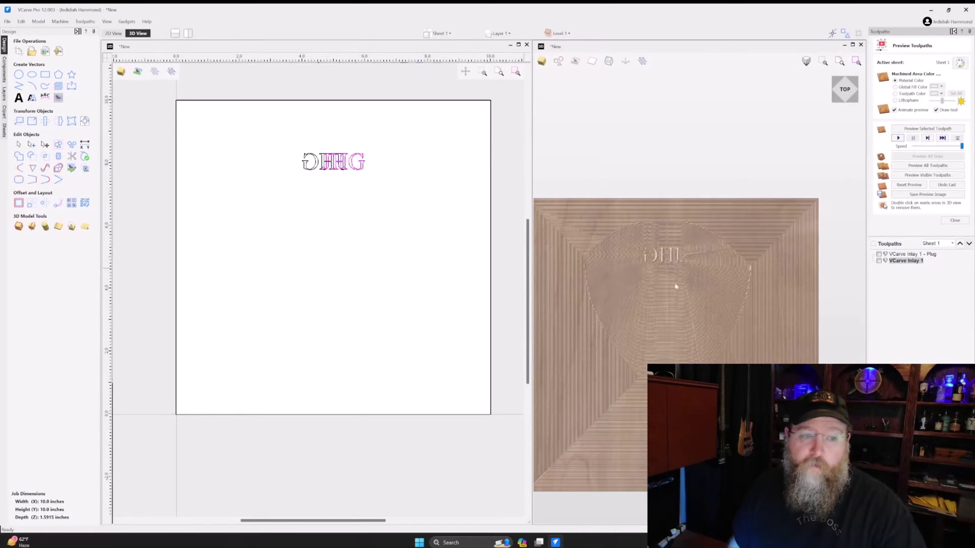
{"action": "left_click", "coordinate": [909, 184]}
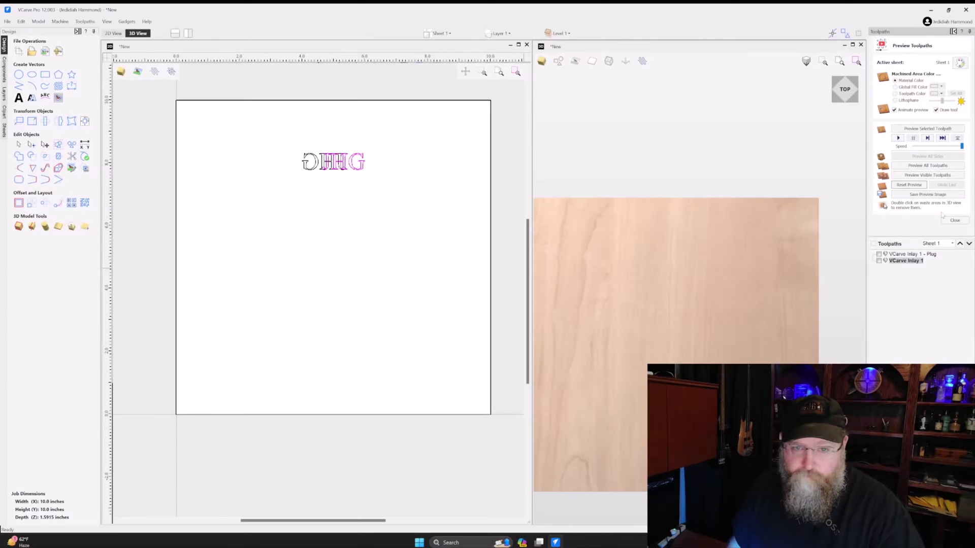
Step: Close the preview and make a 1.8 x 1.2 inch rectangle at the board's top-right corner into a keep-out zone
{"action": "left_click", "coordinate": [953, 221]}
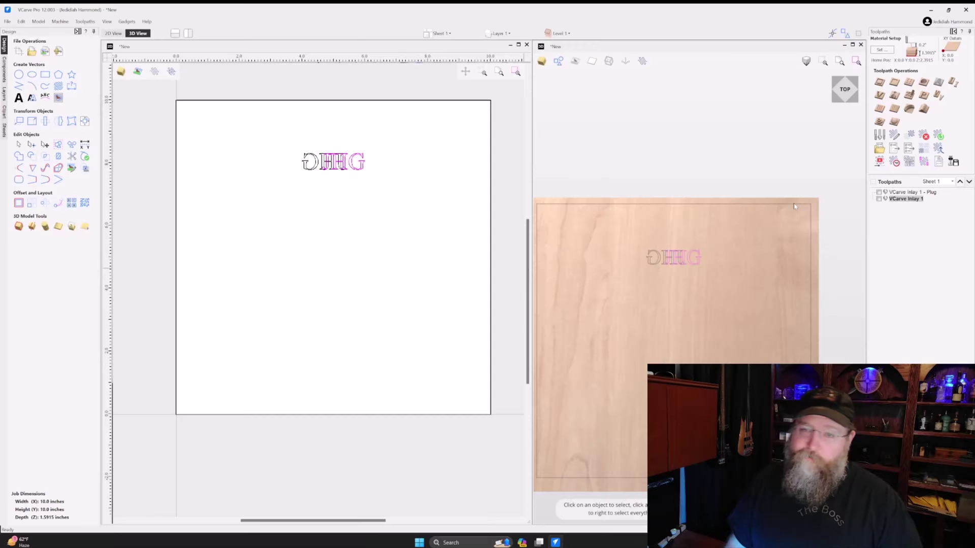
{"action": "left_click", "coordinate": [924, 163]}
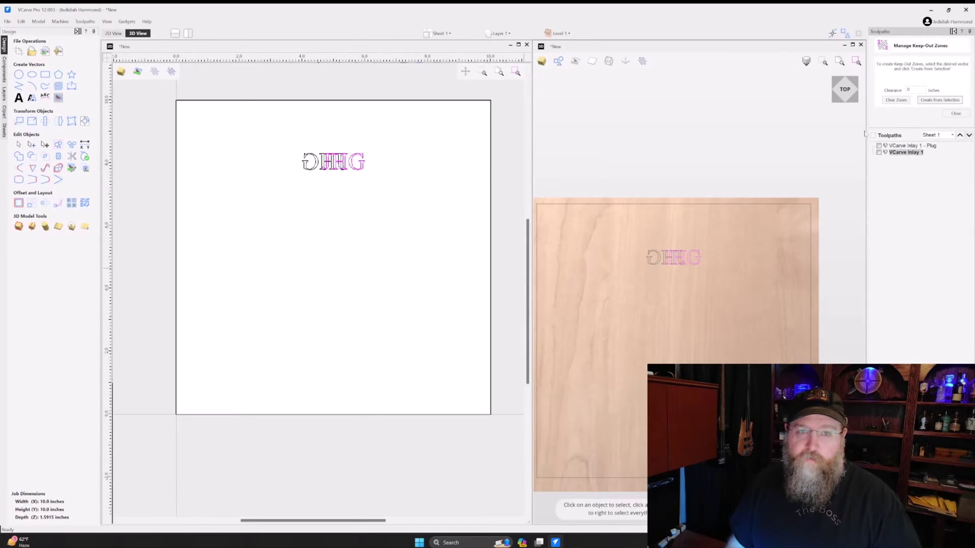
{"action": "left_click", "coordinate": [45, 74]}
{"action": "left_click", "coordinate": [780, 193]}
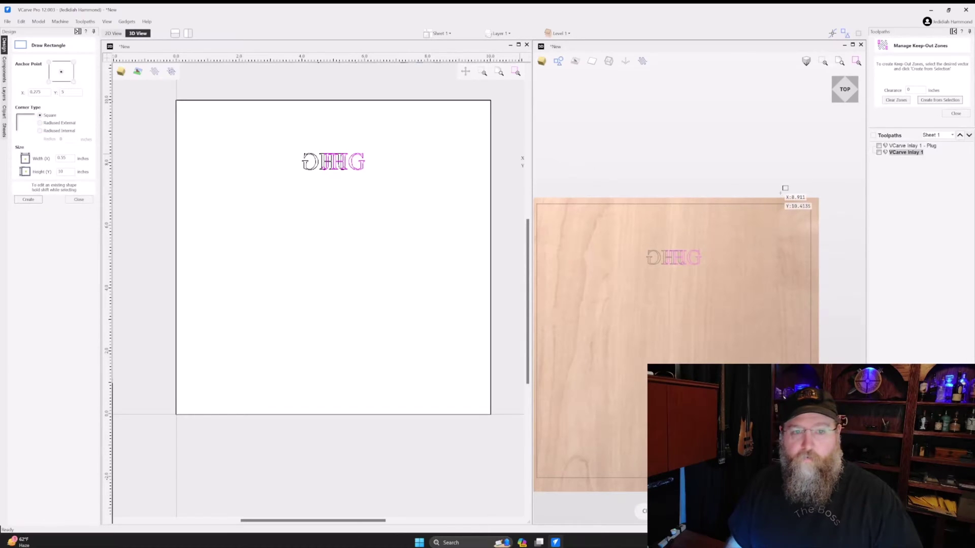
{"action": "left_click", "coordinate": [831, 227]}
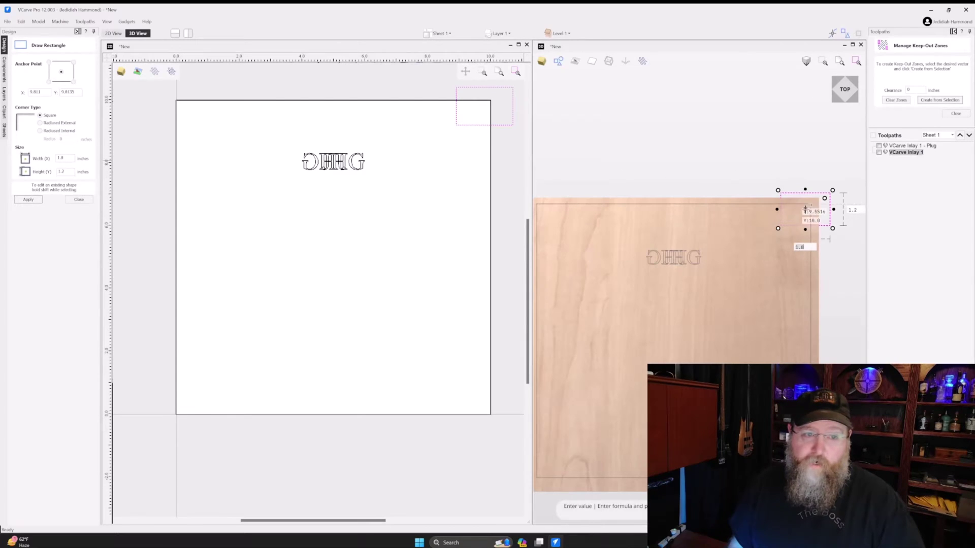
{"action": "left_click", "coordinate": [911, 90]}
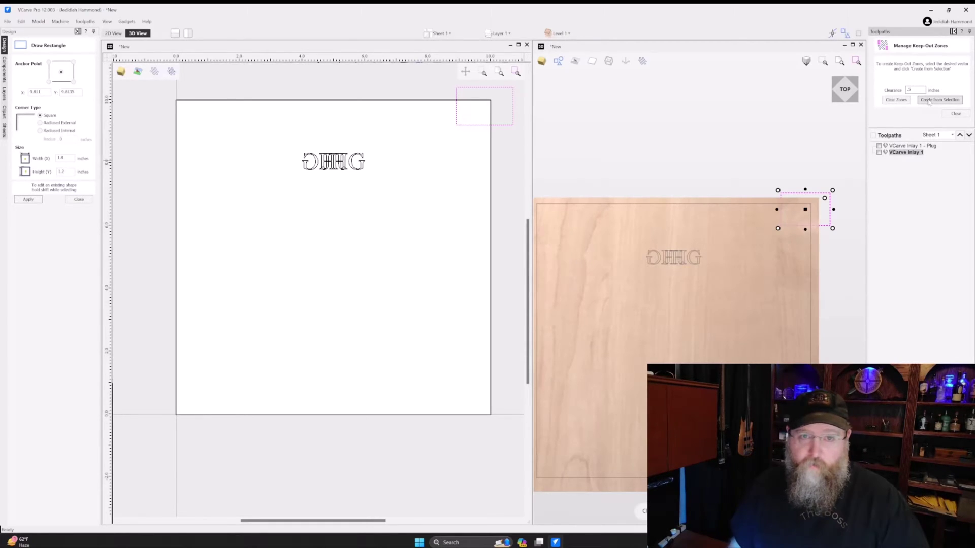
{"action": "left_click", "coordinate": [929, 100]}
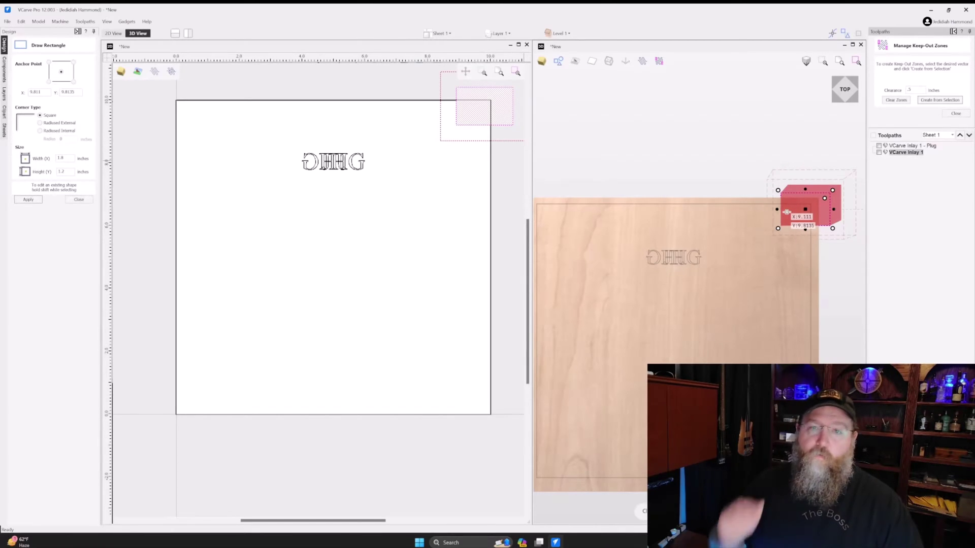
{"action": "left_click", "coordinate": [952, 113]}
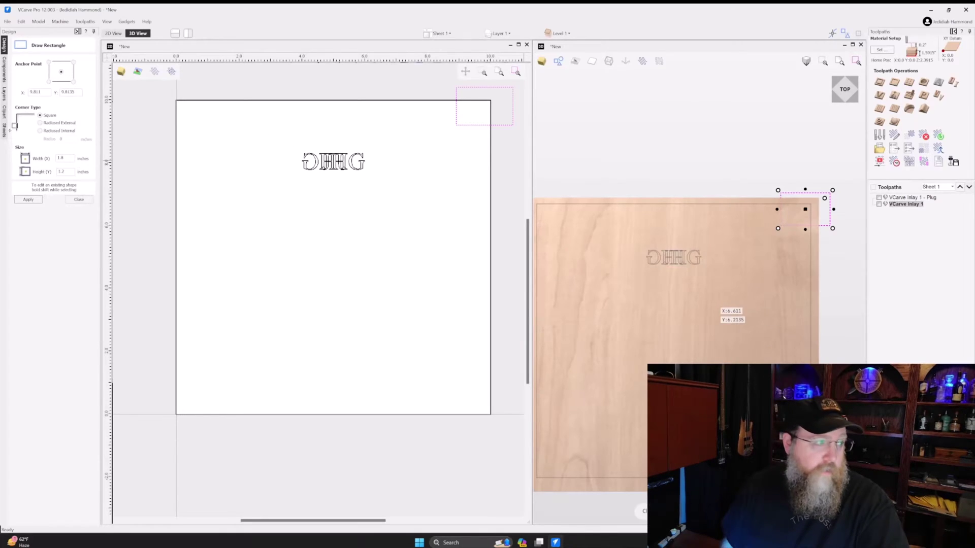
Step: Close the Draw Rectangle form and cancel Nest Parts without changes
{"action": "left_click", "coordinate": [78, 199]}
{"action": "left_click", "coordinate": [11, 101]}
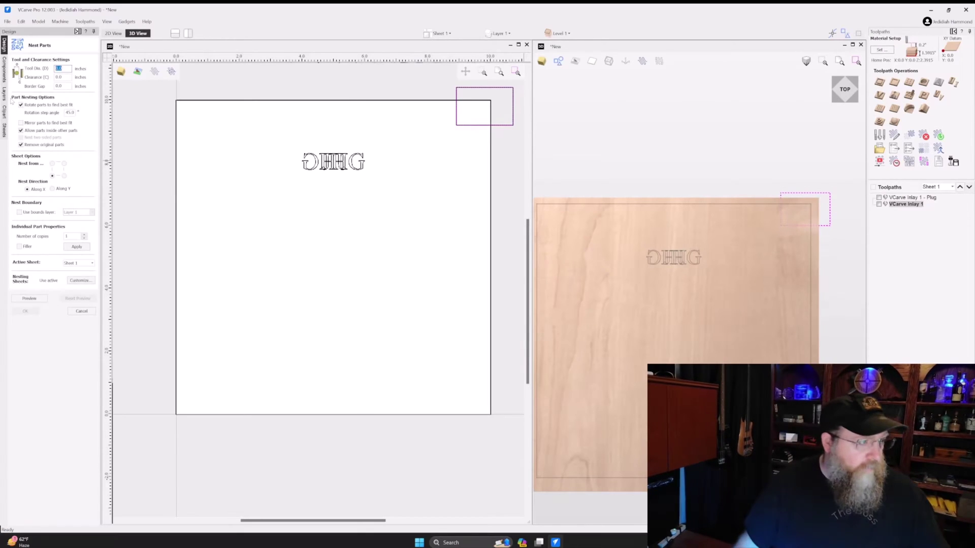
{"action": "left_click", "coordinate": [81, 310]}
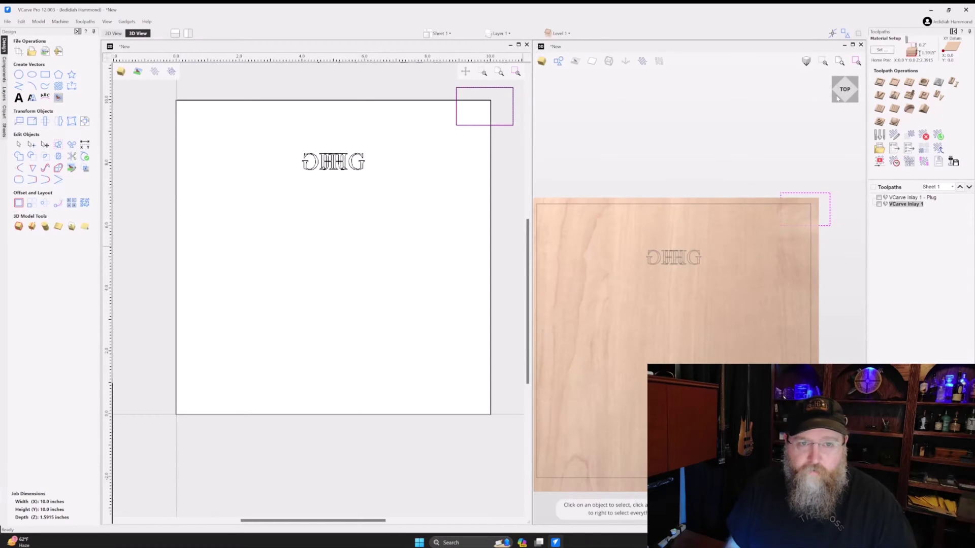
Step: Orbit the 3D board through isometric and front views via the view cube, ending at Top
{"action": "left_click", "coordinate": [834, 101]}
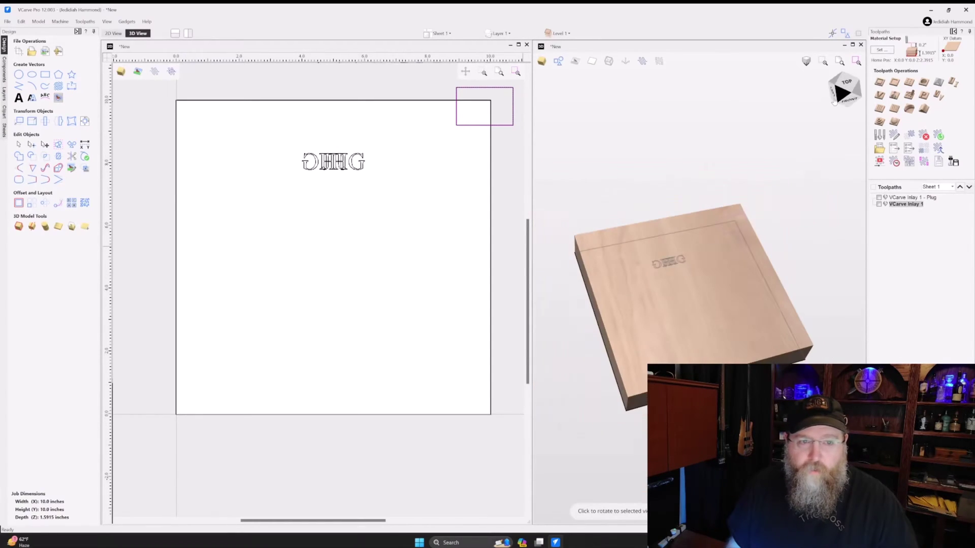
{"action": "left_click", "coordinate": [852, 102]}
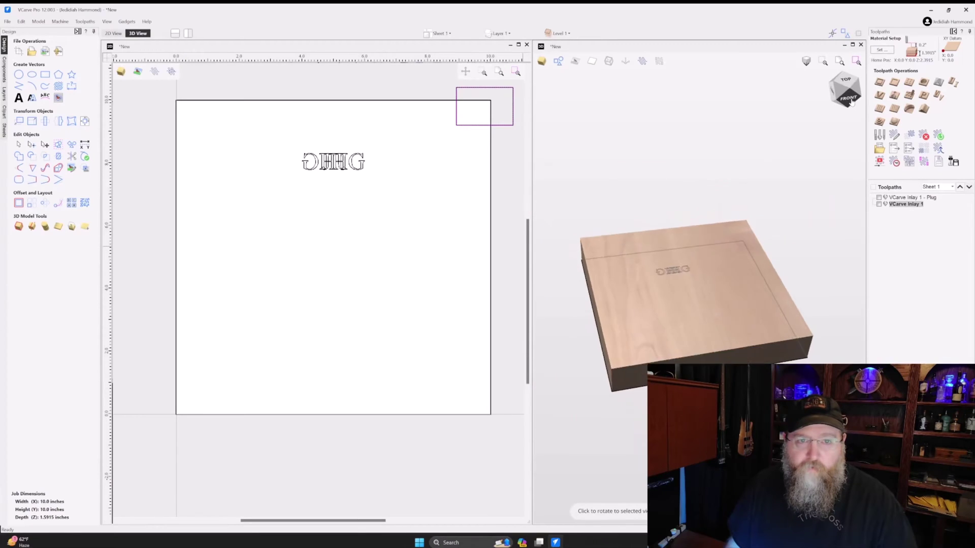
{"action": "left_click", "coordinate": [855, 85]}
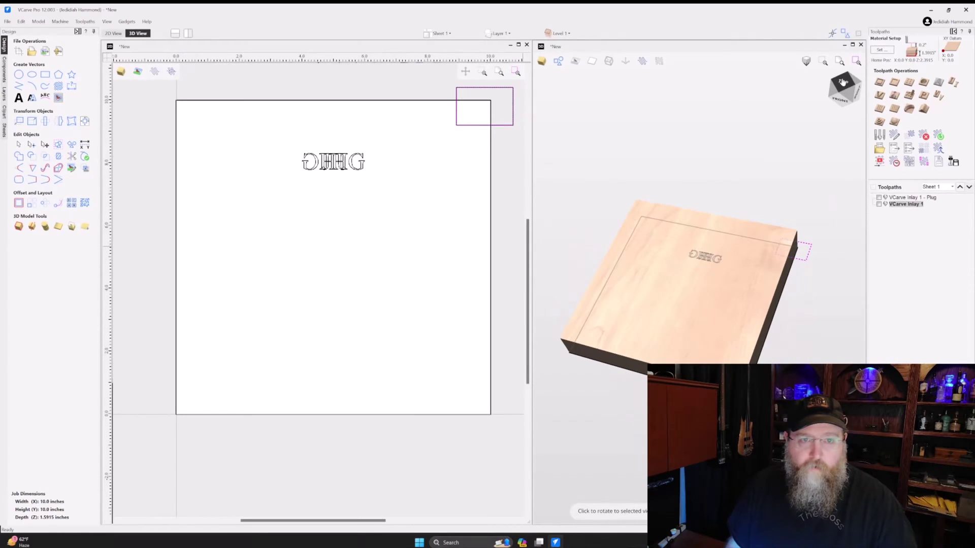
{"action": "left_click", "coordinate": [843, 84]}
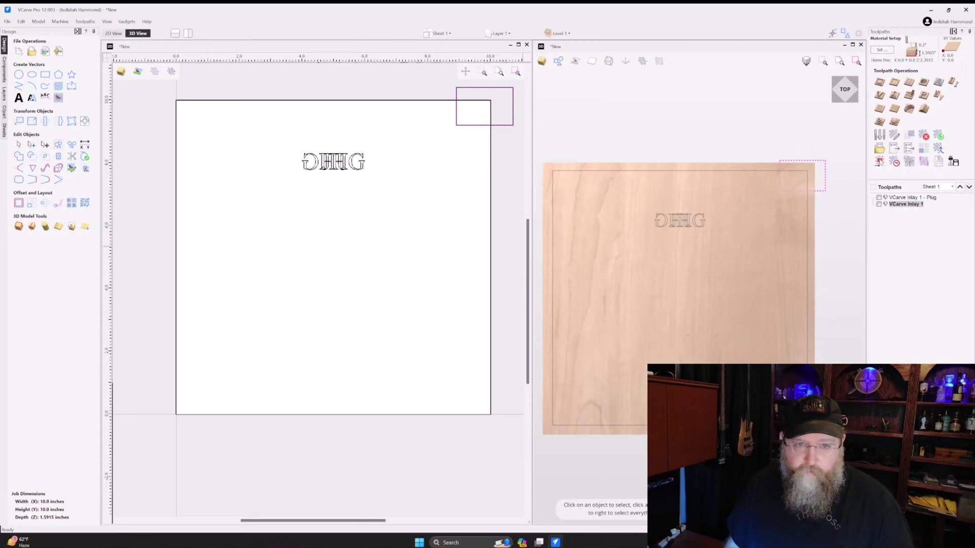
Step: Simulate VCarve Inlay 1 carving JHG into the board, then close the preview
{"action": "left_click", "coordinate": [879, 162]}
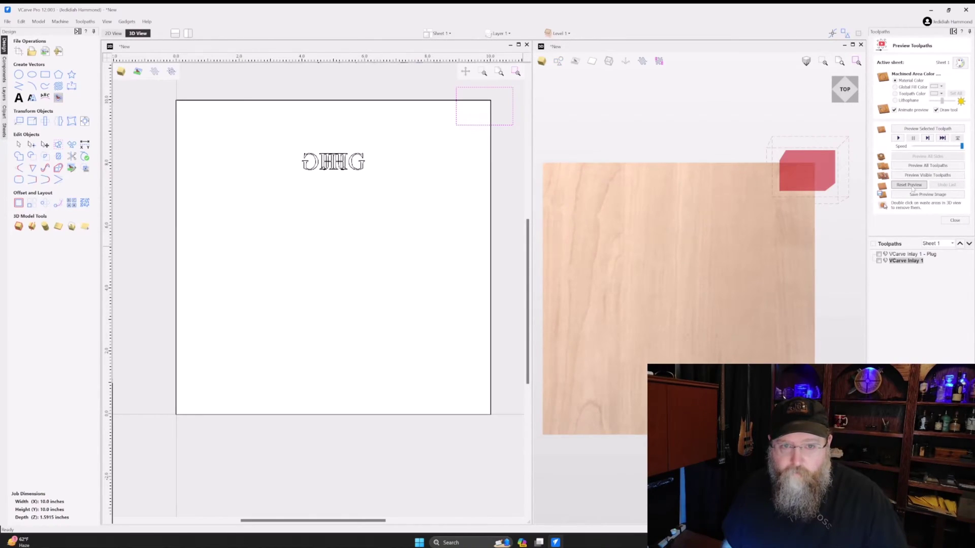
{"action": "left_click", "coordinate": [878, 261]}
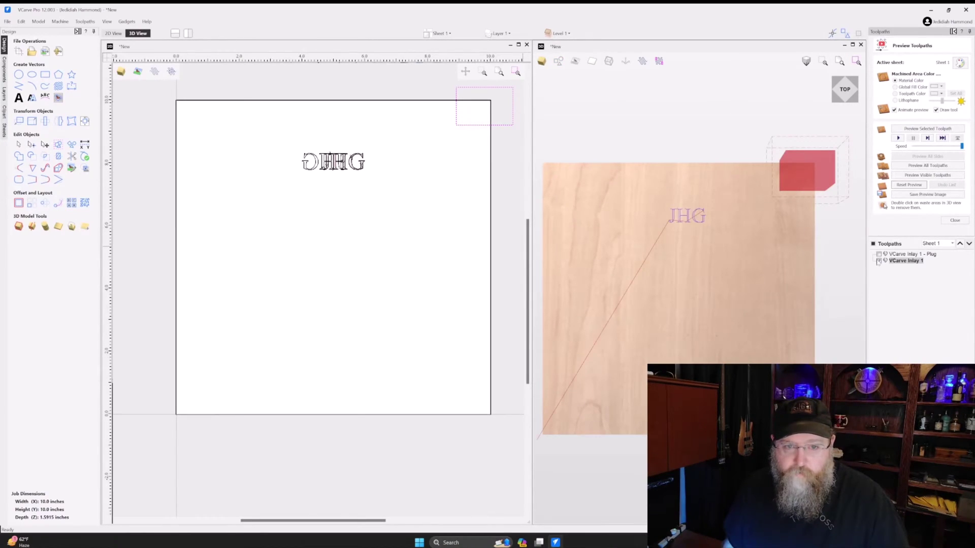
{"action": "left_click", "coordinate": [897, 138]}
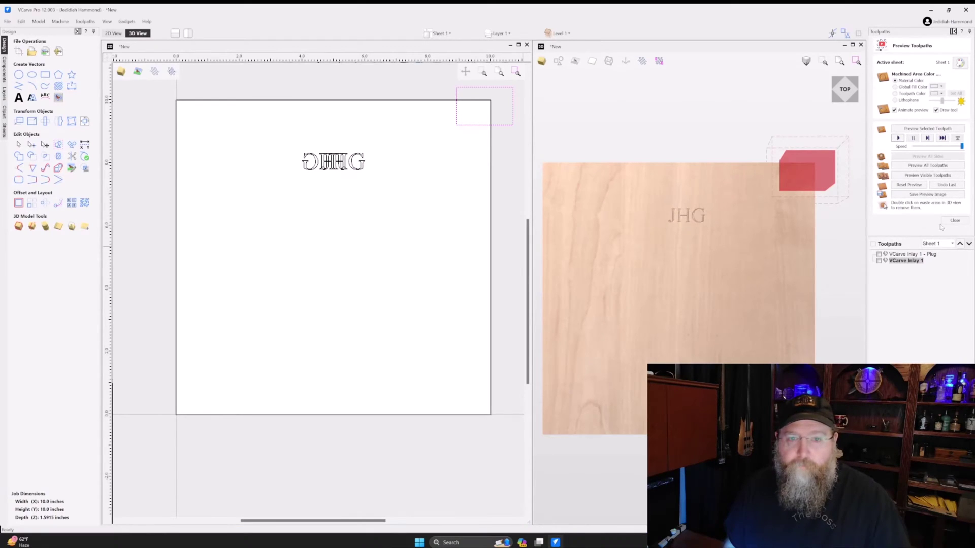
{"action": "left_click", "coordinate": [955, 220]}
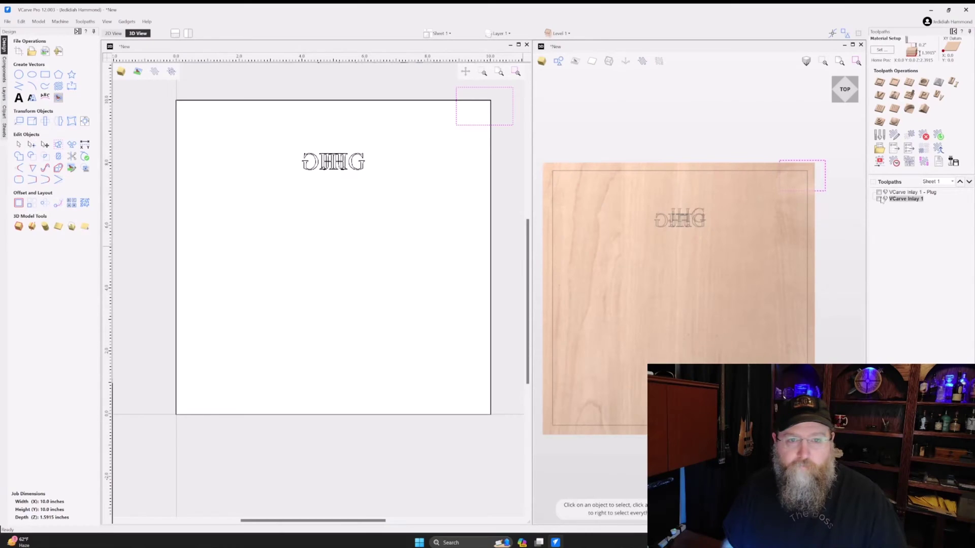
Step: Reset the preview, re-enable VCarve Inlay 1 and replay its carving before closing
{"action": "left_click", "coordinate": [880, 161]}
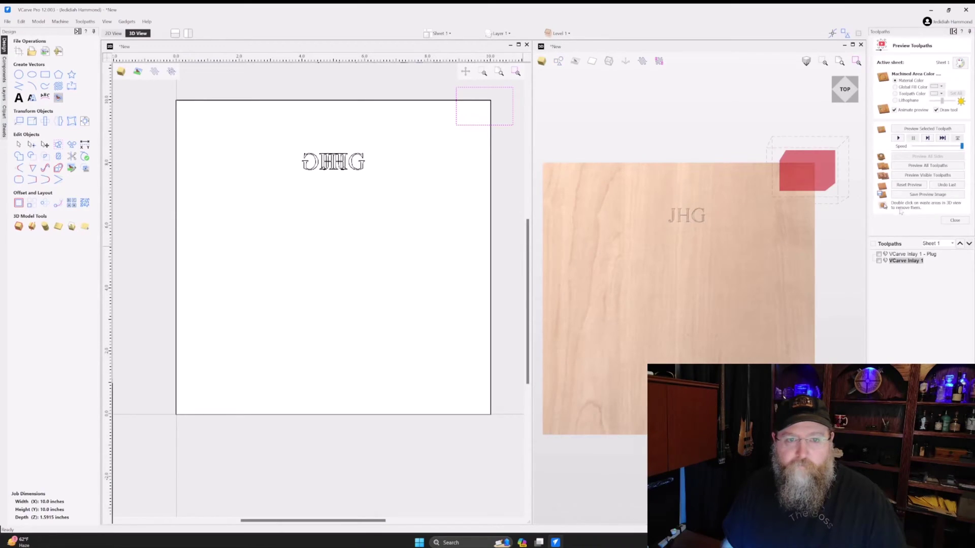
{"action": "left_click", "coordinate": [910, 186]}
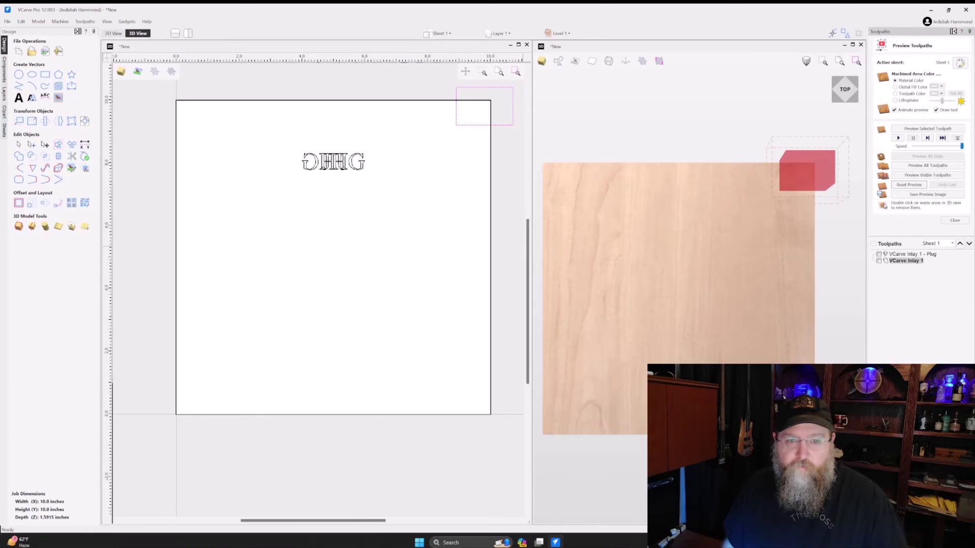
{"action": "left_click", "coordinate": [879, 261]}
{"action": "left_click", "coordinate": [897, 138]}
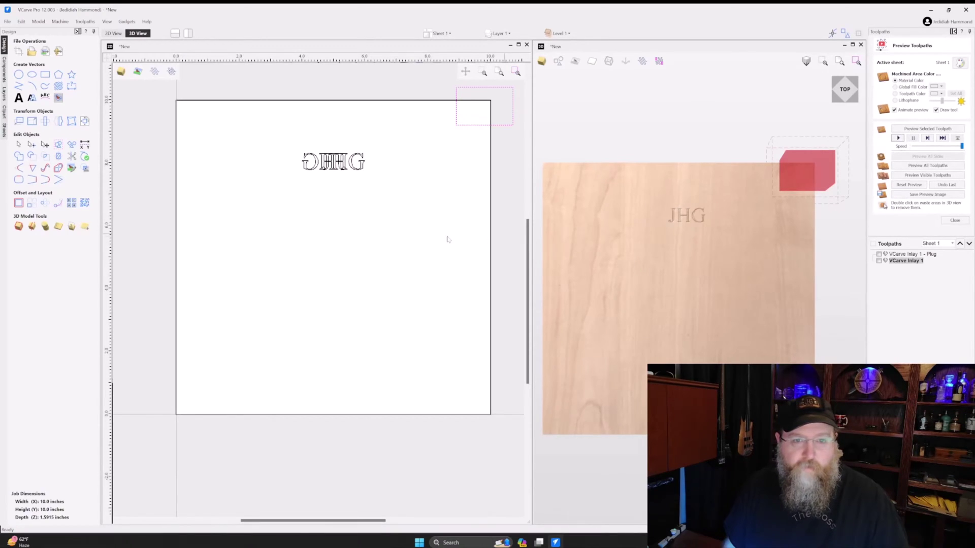
{"action": "left_click", "coordinate": [954, 220]}
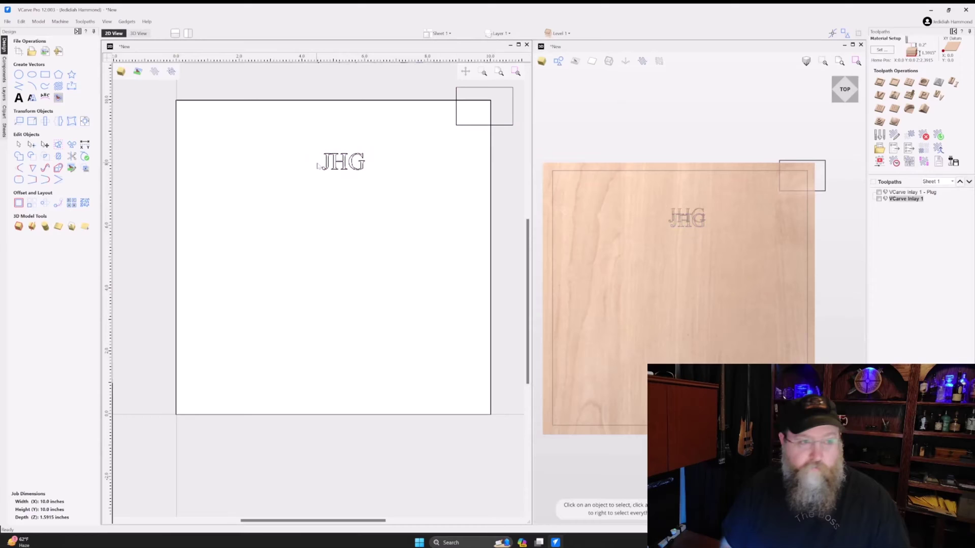
Step: Reset and replay the JHG carving simulation once more, then leave the preview
{"action": "left_click", "coordinate": [879, 162]}
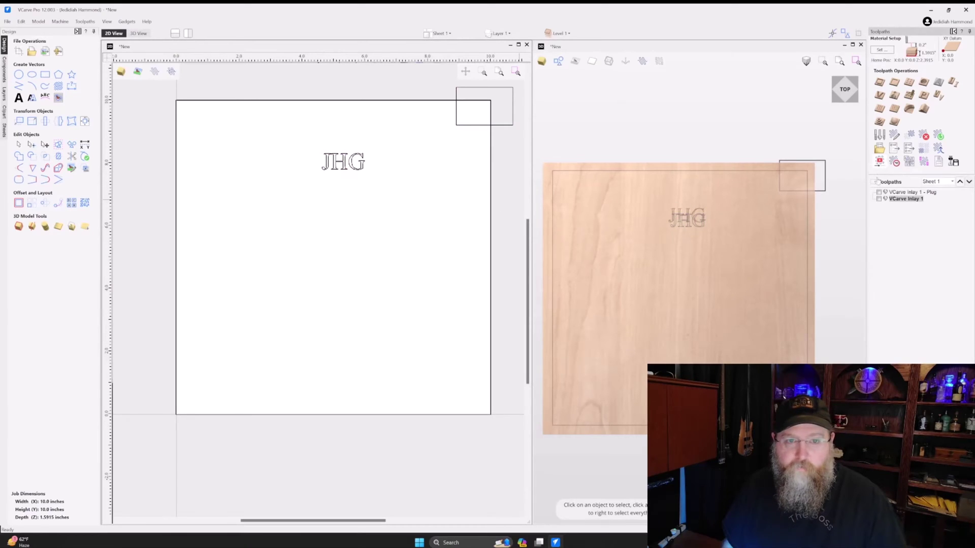
{"action": "left_click", "coordinate": [909, 185]}
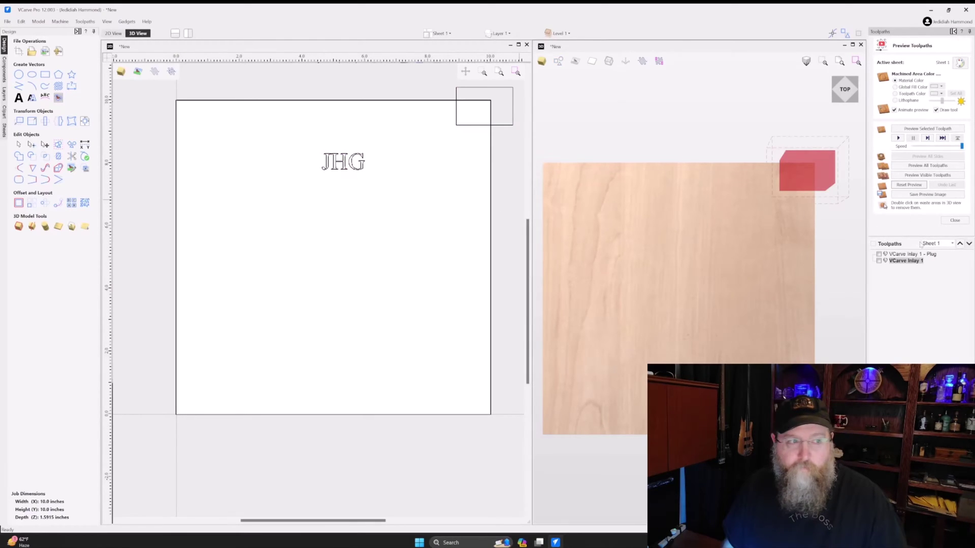
{"action": "left_click", "coordinate": [898, 138]}
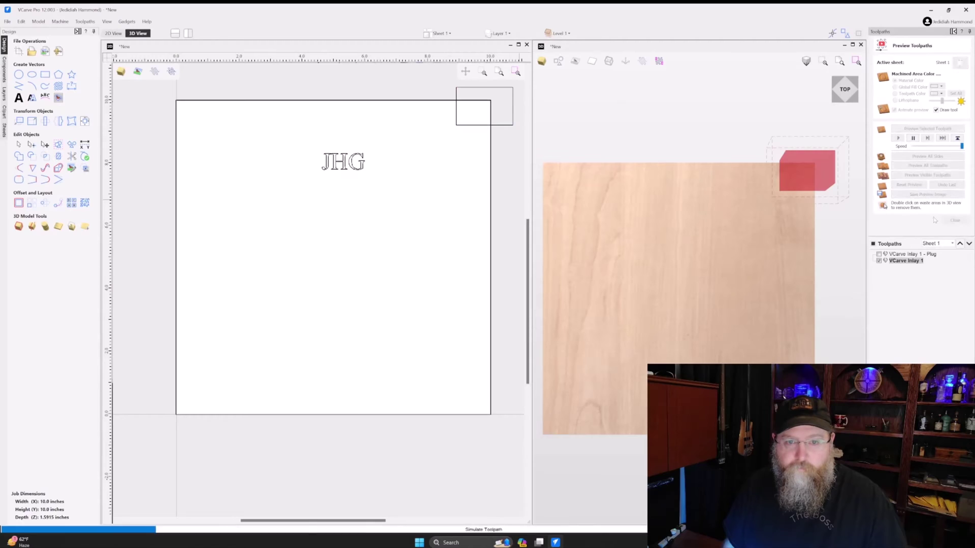
{"action": "left_click", "coordinate": [955, 220]}
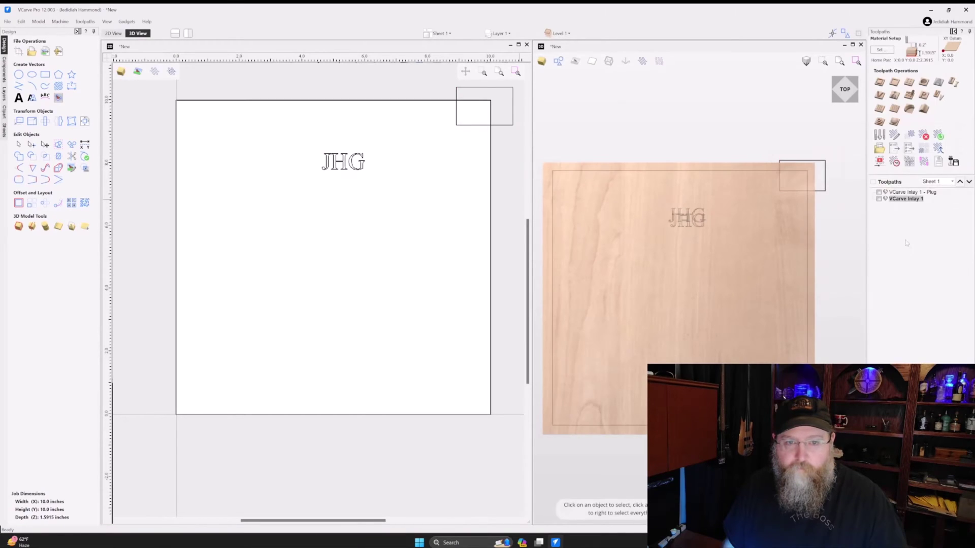
{"action": "right_click", "coordinate": [898, 192]}
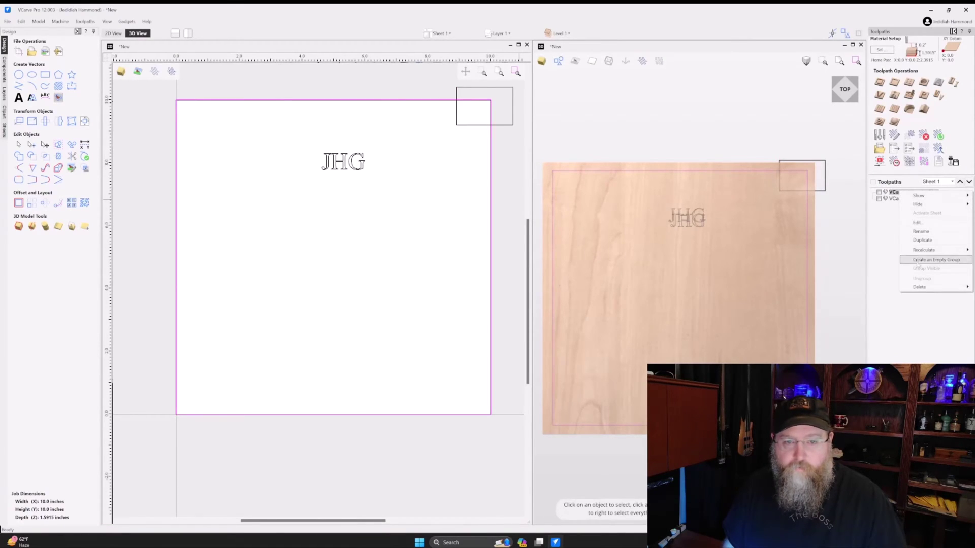
{"action": "mouse_move", "coordinate": [919, 287]}
{"action": "left_click", "coordinate": [867, 287]}
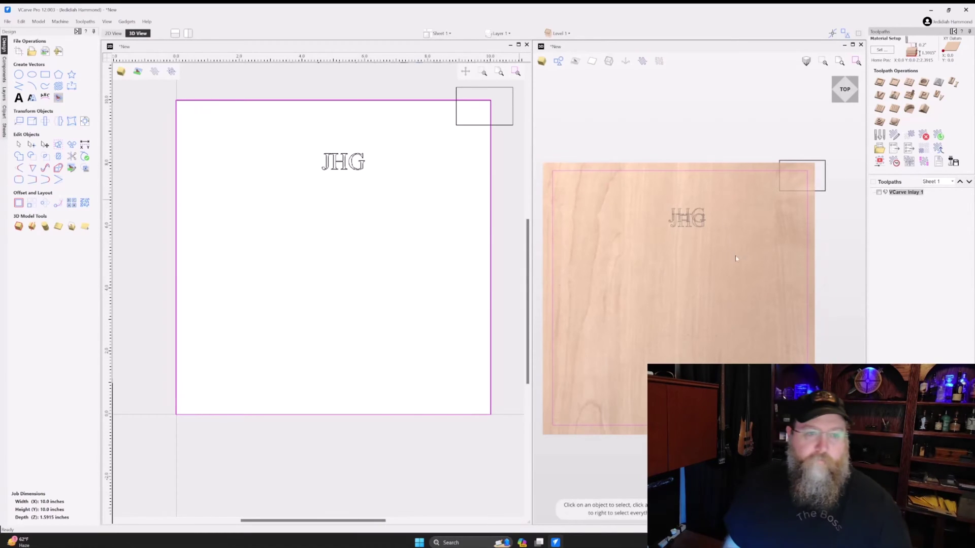
{"action": "left_click", "coordinate": [759, 190]}
{"action": "scroll", "coordinate": [682, 215], "scroll_direction": "down", "scroll_amount": 1}
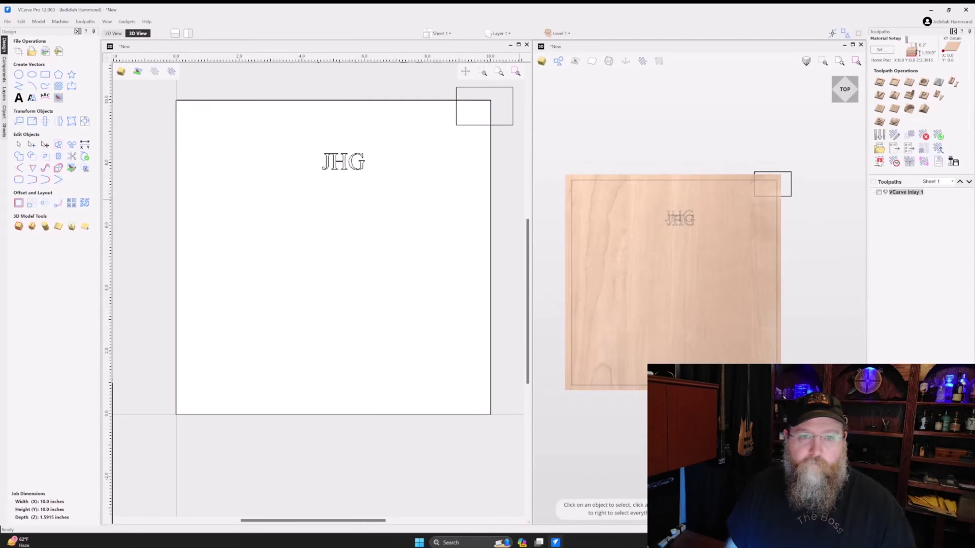
{"action": "left_click", "coordinate": [682, 225]}
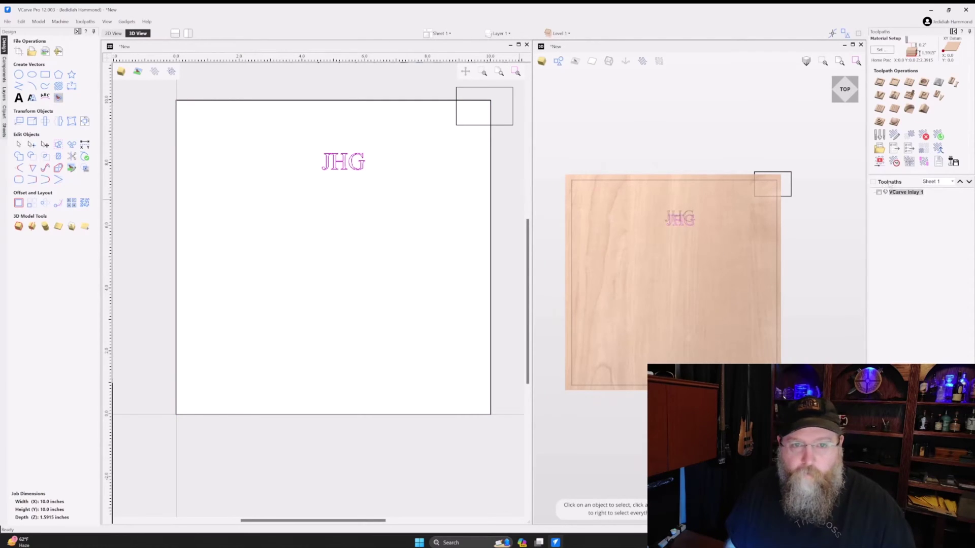
{"action": "left_click", "coordinate": [880, 161]}
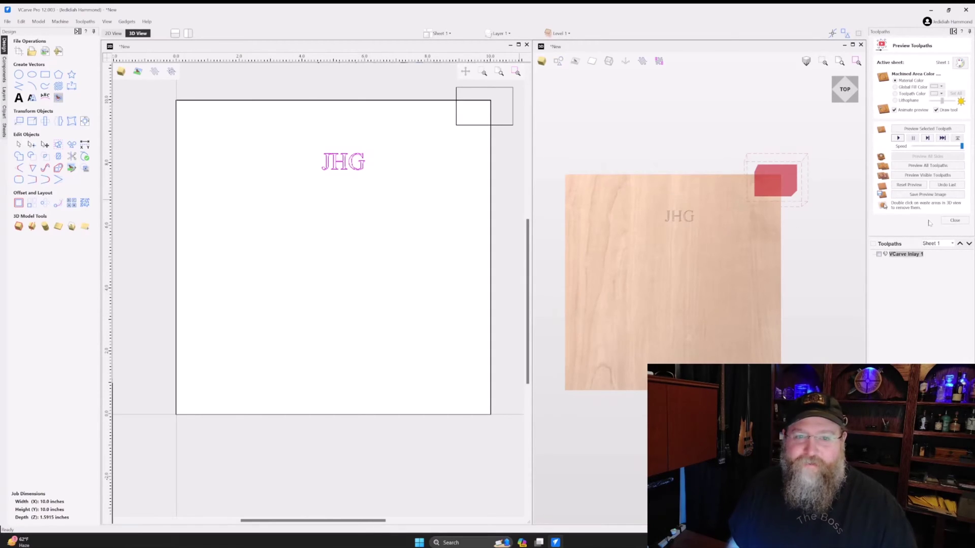
{"action": "left_click", "coordinate": [944, 221]}
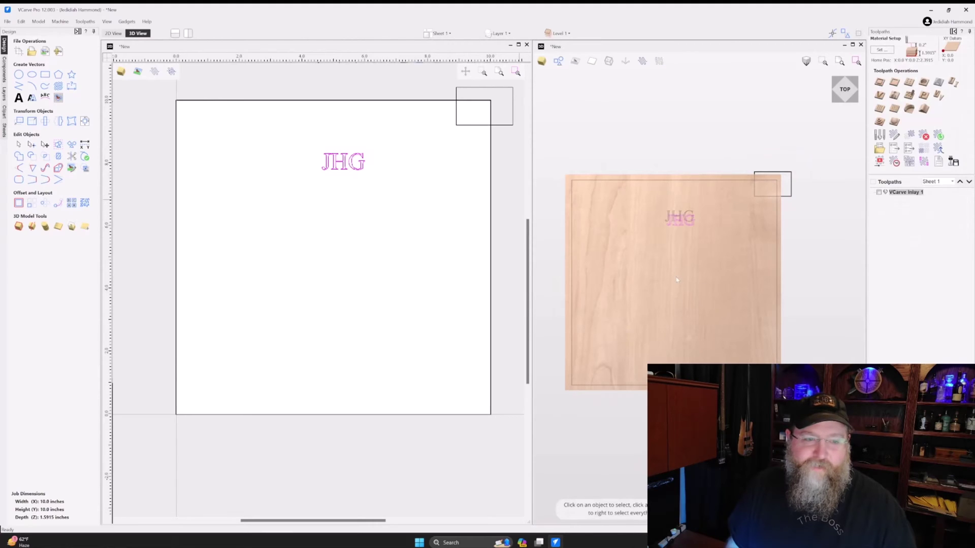
{"action": "scroll", "coordinate": [680, 231], "scroll_direction": "up", "scroll_amount": 2}
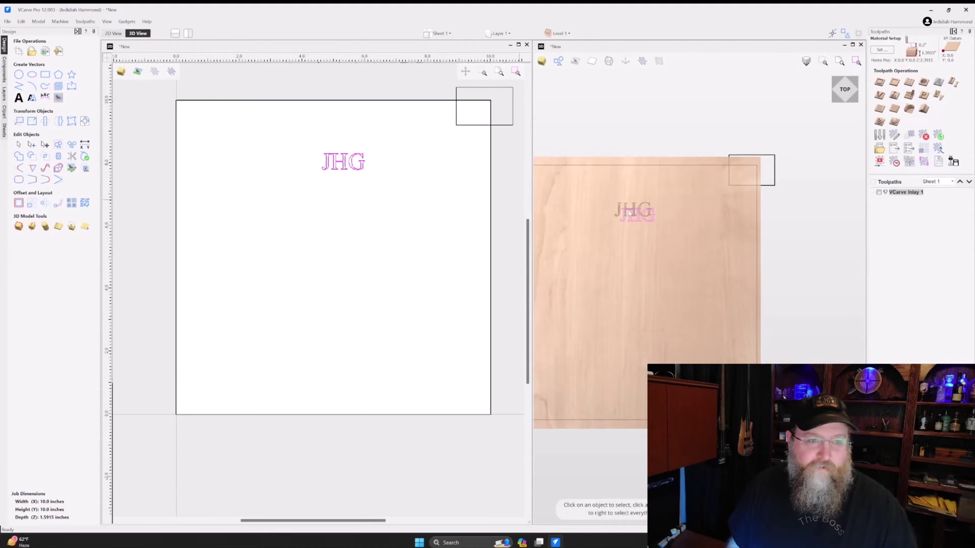
{"action": "left_click", "coordinate": [336, 169]}
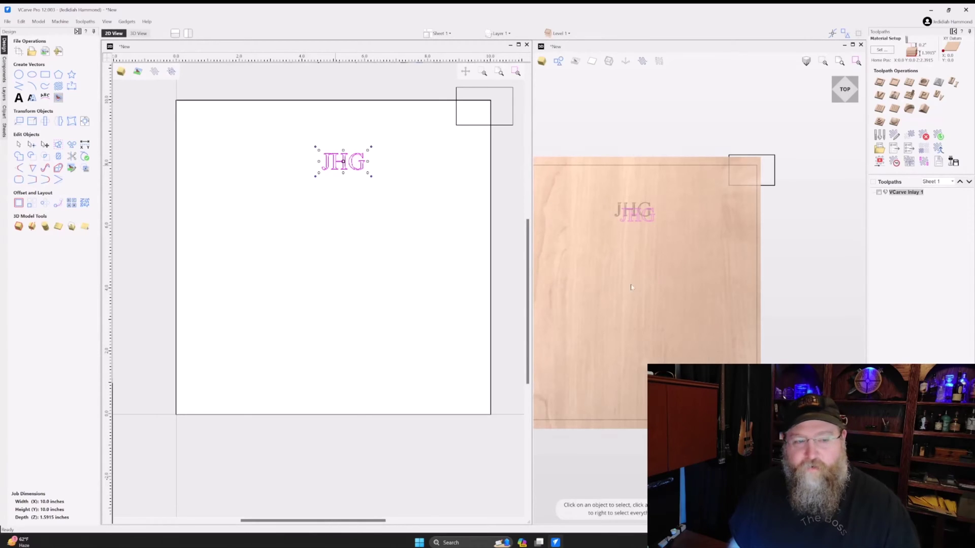
{"action": "left_click_drag", "start_coordinate": [619, 280], "coordinate": [683, 282]}
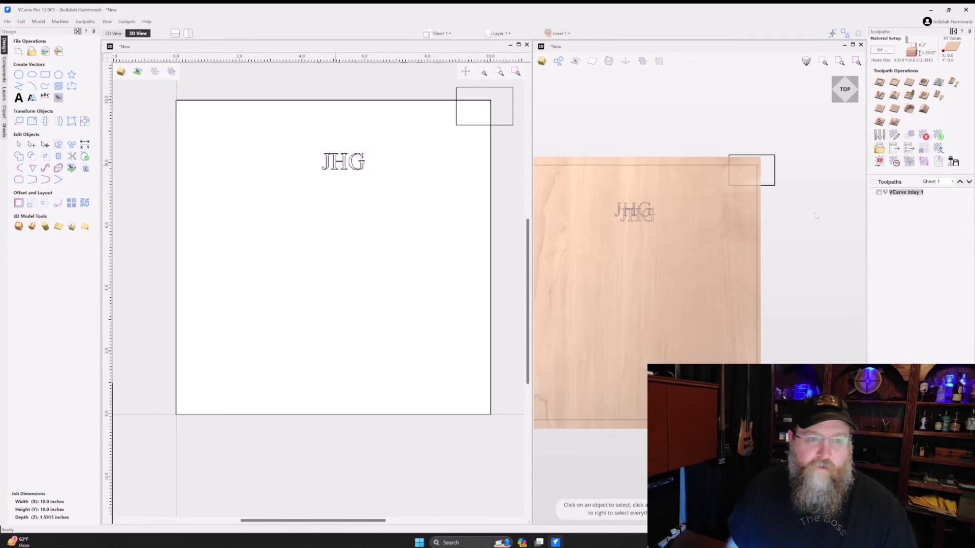
Step: Delete the VCarve Inlay 1 toolpath from the Toolpaths list
{"action": "right_click", "coordinate": [894, 195]}
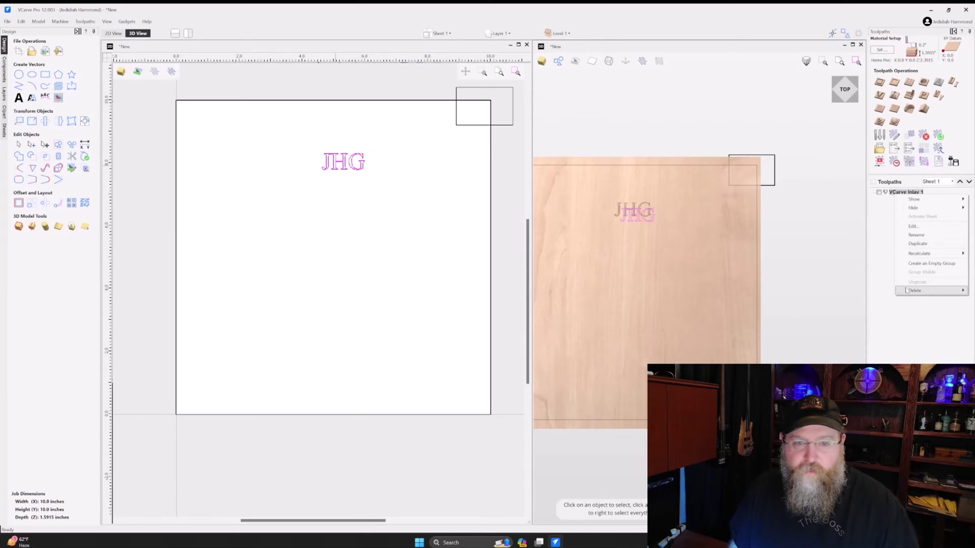
{"action": "mouse_move", "coordinate": [902, 293]}
{"action": "left_click", "coordinate": [861, 297]}
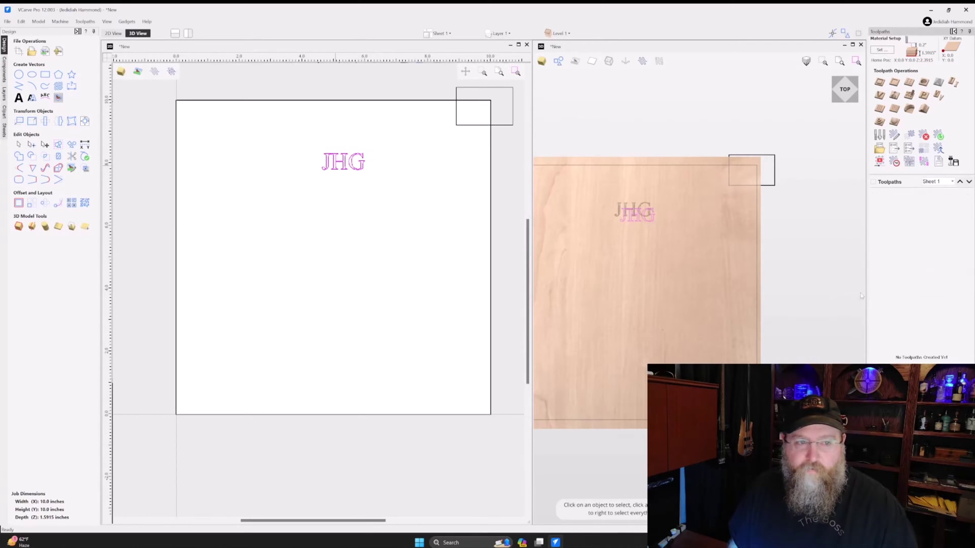
Step: Check the now-empty Preview Toolpaths form, then deselect the JHG text
{"action": "left_click", "coordinate": [879, 161]}
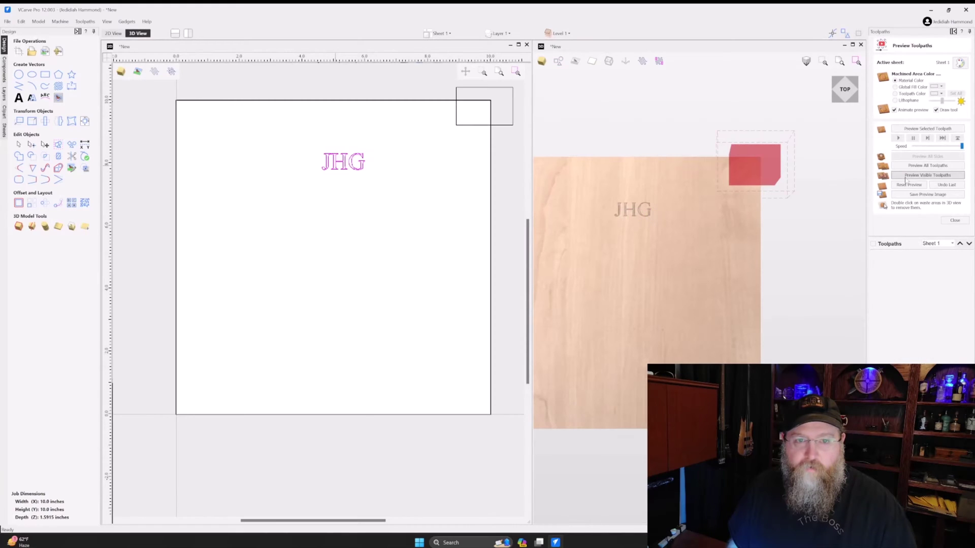
{"action": "left_click", "coordinate": [955, 220]}
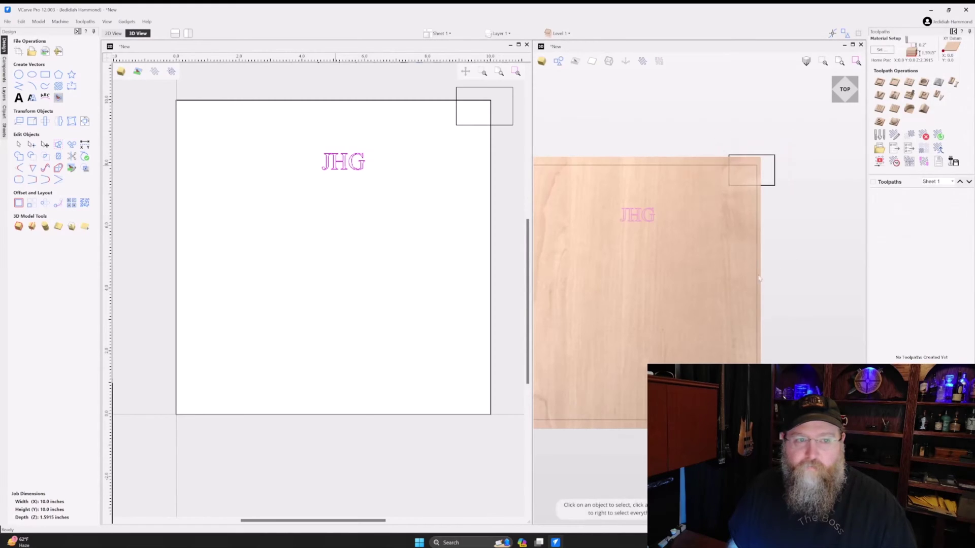
{"action": "left_click", "coordinate": [651, 300]}
{"action": "left_click", "coordinate": [845, 89]}
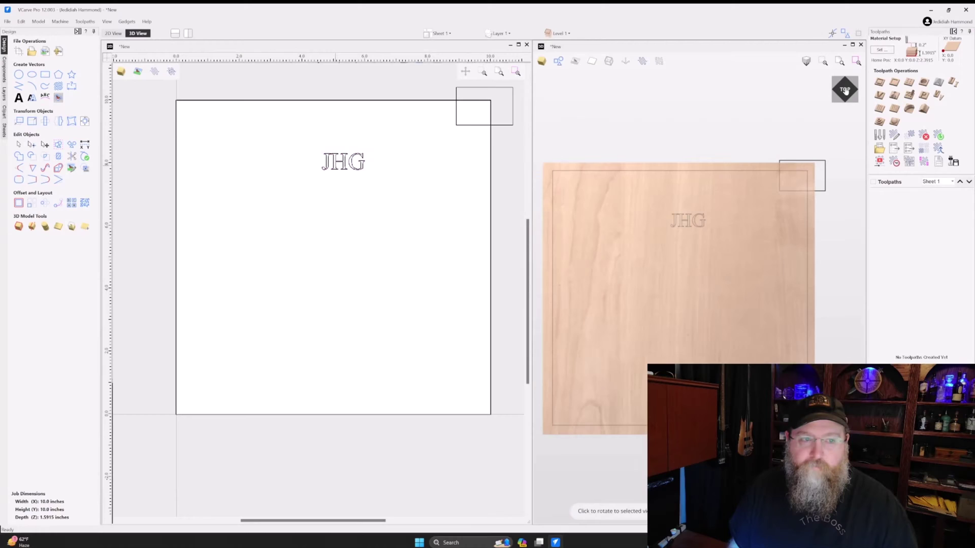
{"action": "left_click", "coordinate": [835, 100]}
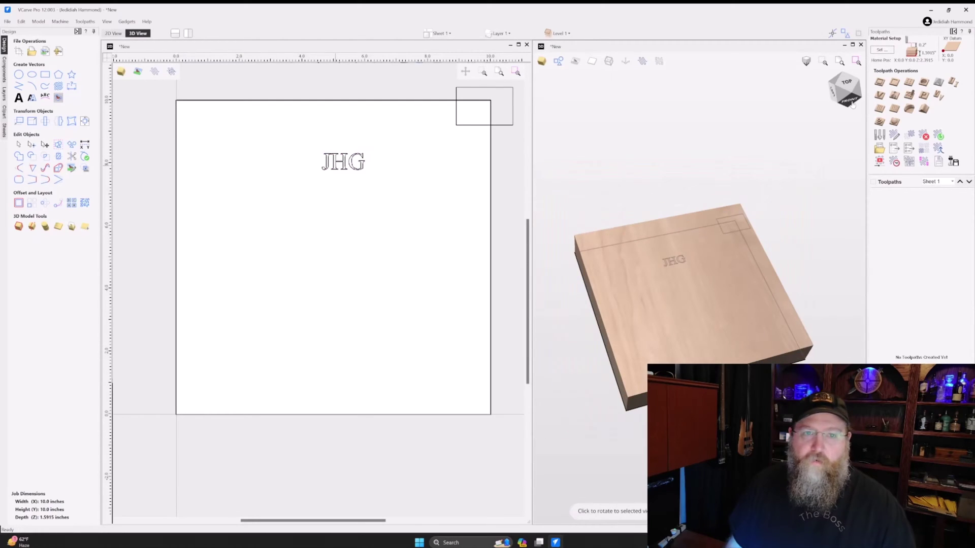
{"action": "left_click", "coordinate": [852, 104]}
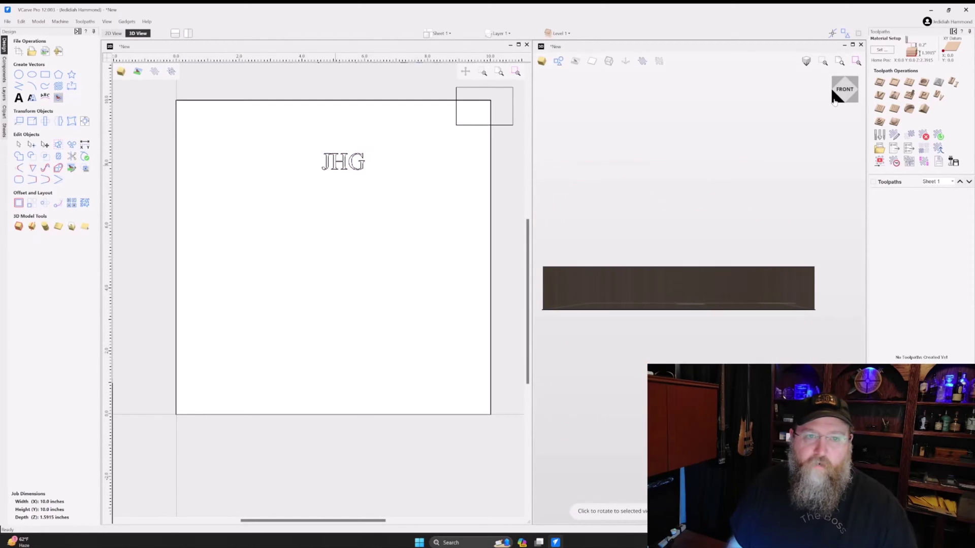
{"action": "left_click", "coordinate": [835, 100]}
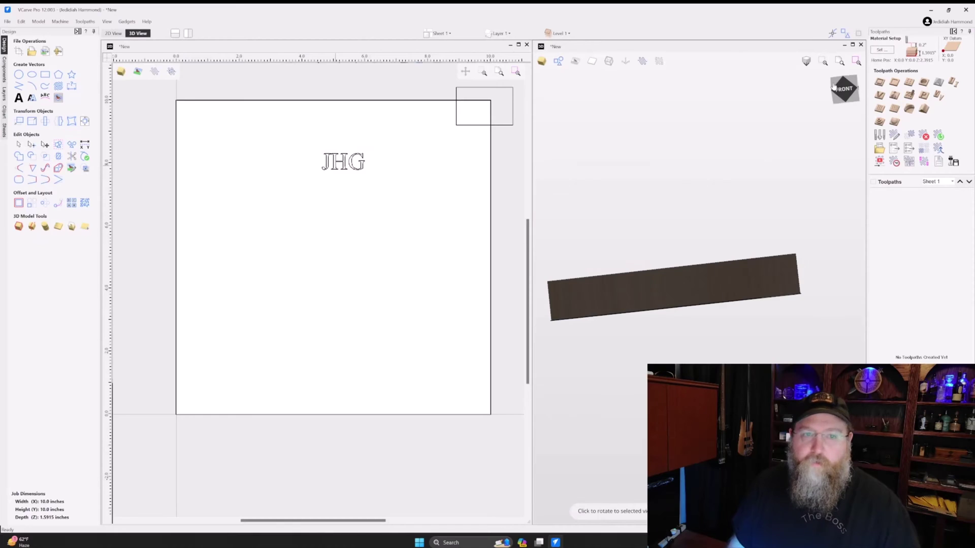
{"action": "left_click", "coordinate": [839, 89]}
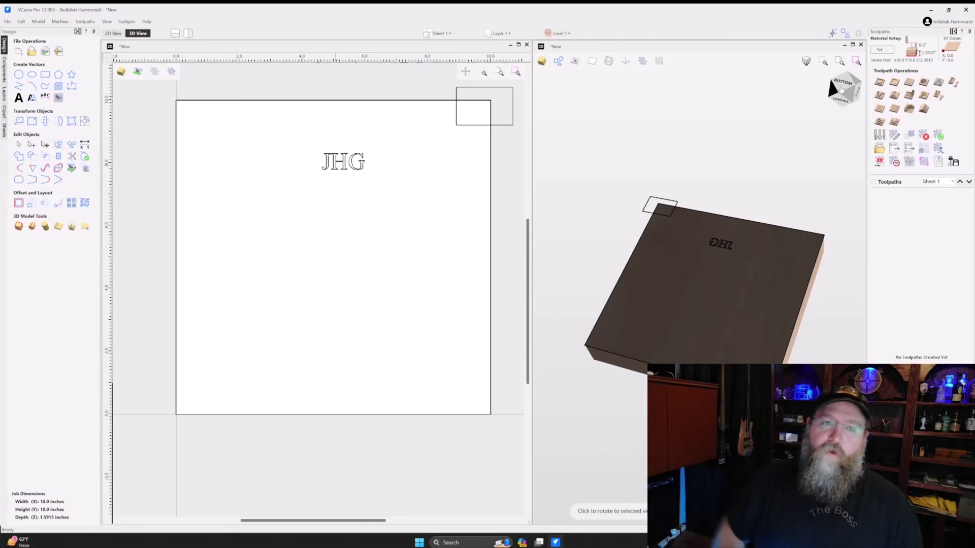
{"action": "left_click", "coordinate": [841, 89]}
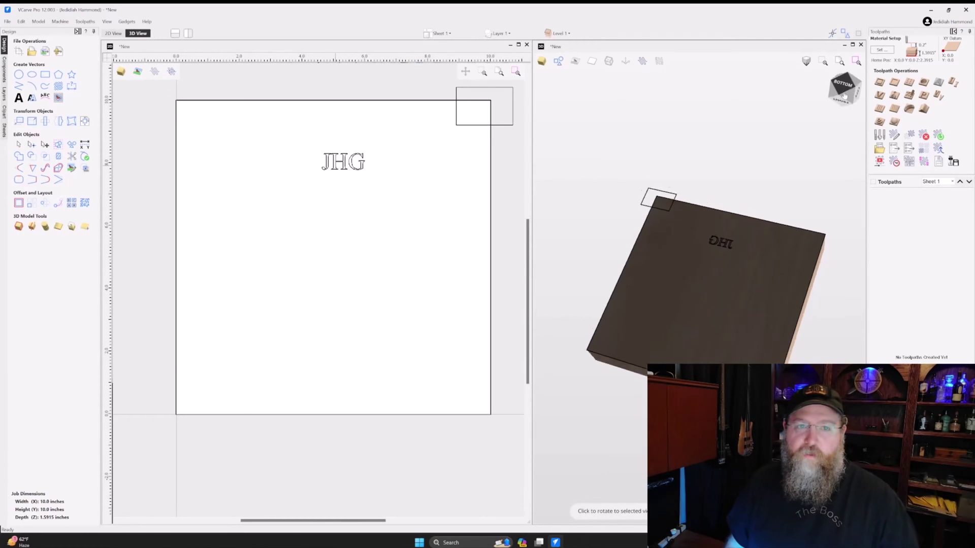
{"action": "left_click", "coordinate": [834, 99]}
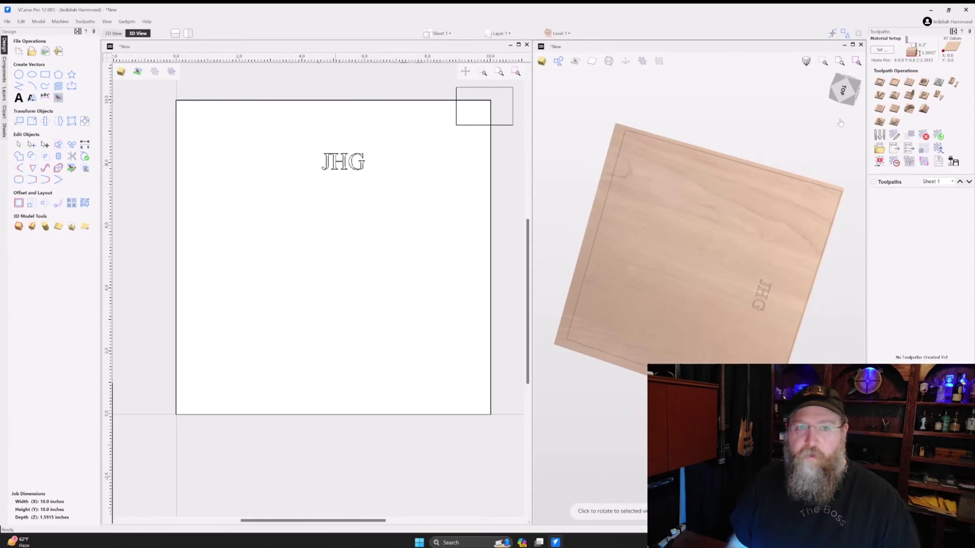
{"action": "left_click", "coordinate": [843, 91]}
{"action": "left_click", "coordinate": [845, 93]}
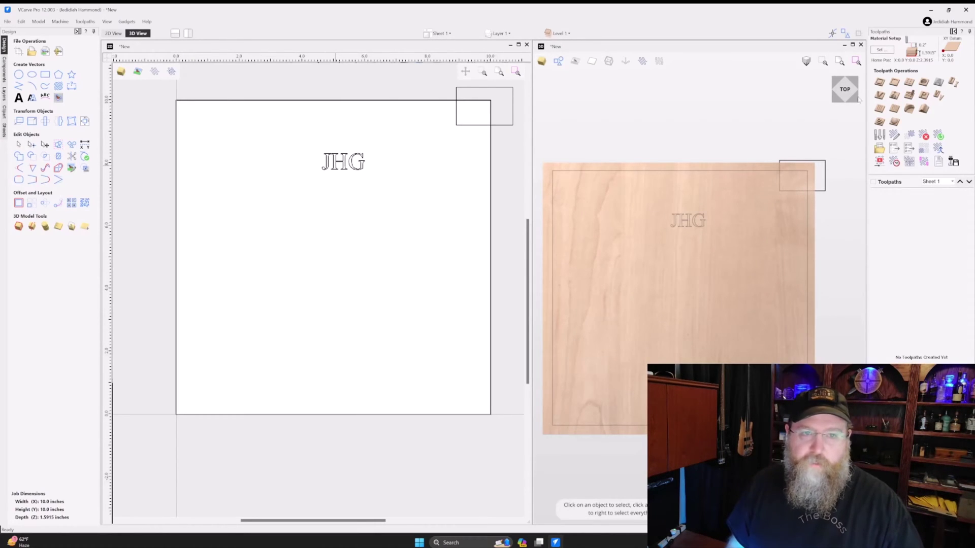
Step: Zoom and tilt the 3D board to an angled close-up of the JHG engraving, then open the Sheet dropdown
{"action": "key", "text": "ctrl+a"}
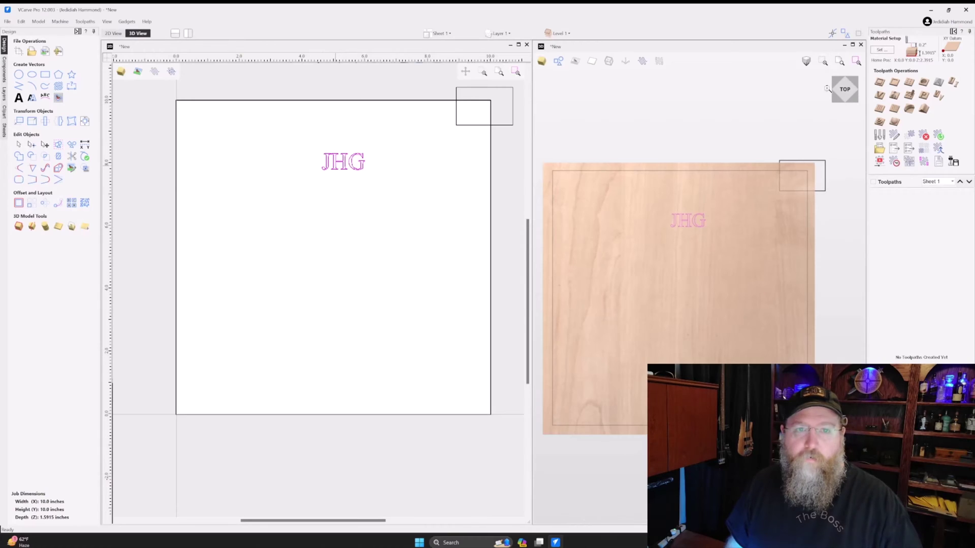
{"action": "scroll", "coordinate": [751, 267], "scroll_direction": "up", "scroll_amount": 3}
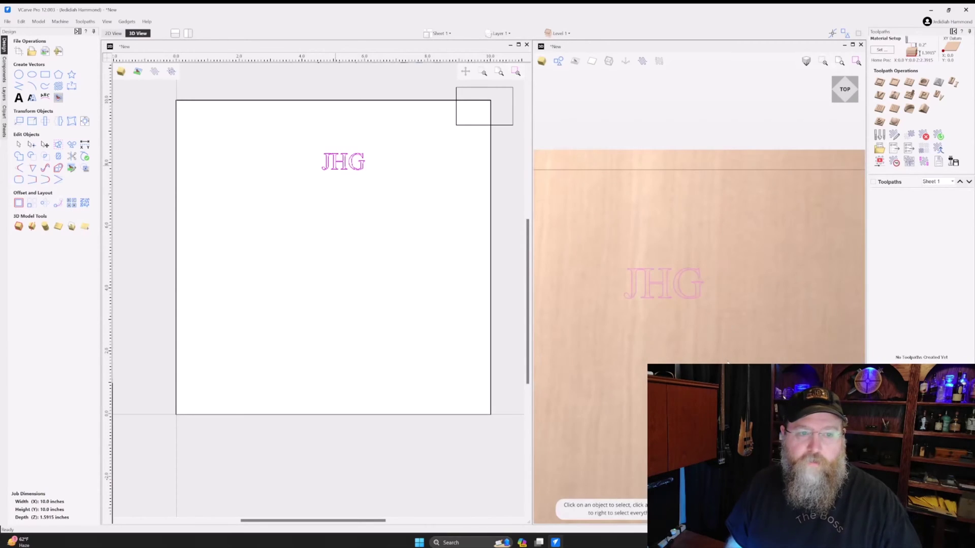
{"action": "left_click", "coordinate": [836, 103]}
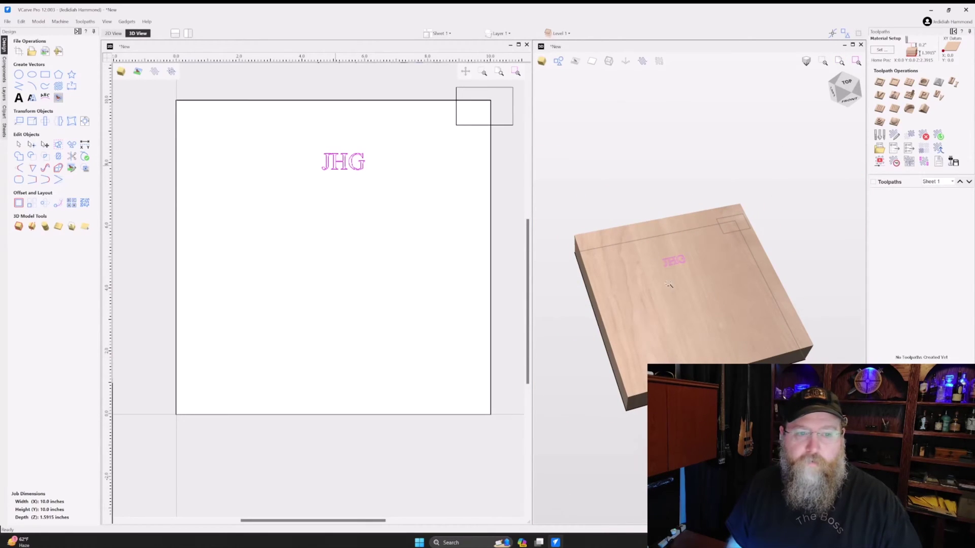
{"action": "left_click", "coordinate": [709, 307]}
{"action": "scroll", "coordinate": [678, 267], "scroll_direction": "up", "scroll_amount": 5}
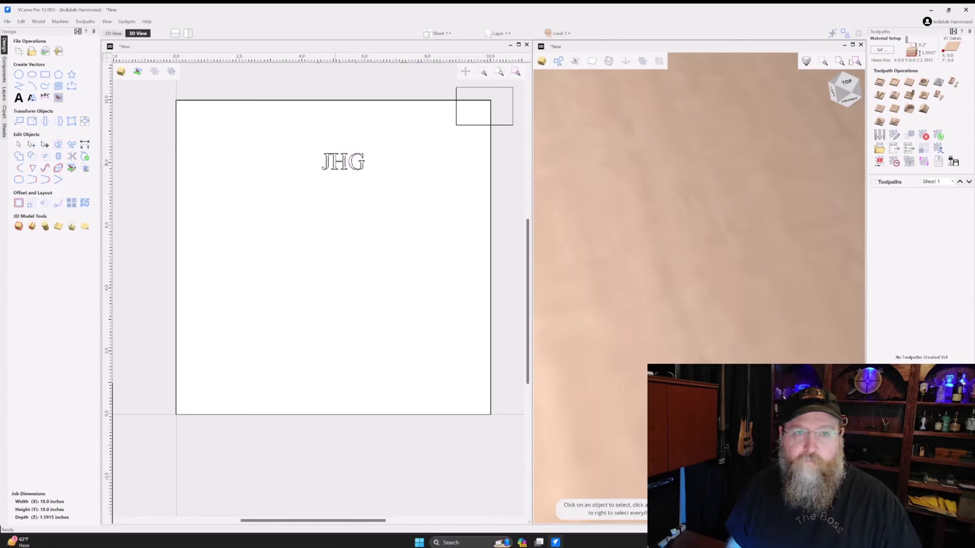
{"action": "left_click", "coordinate": [849, 85]}
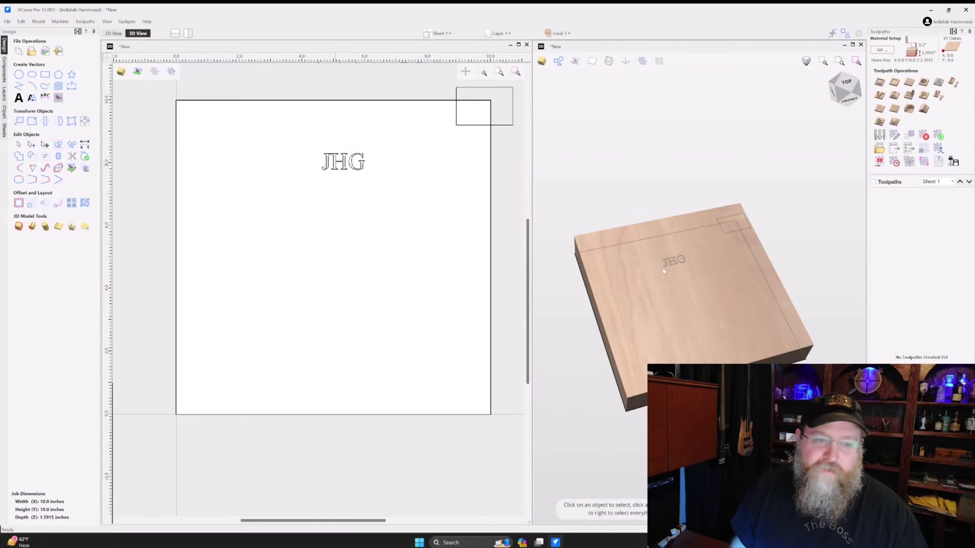
{"action": "scroll", "coordinate": [664, 272], "scroll_direction": "up", "scroll_amount": 5}
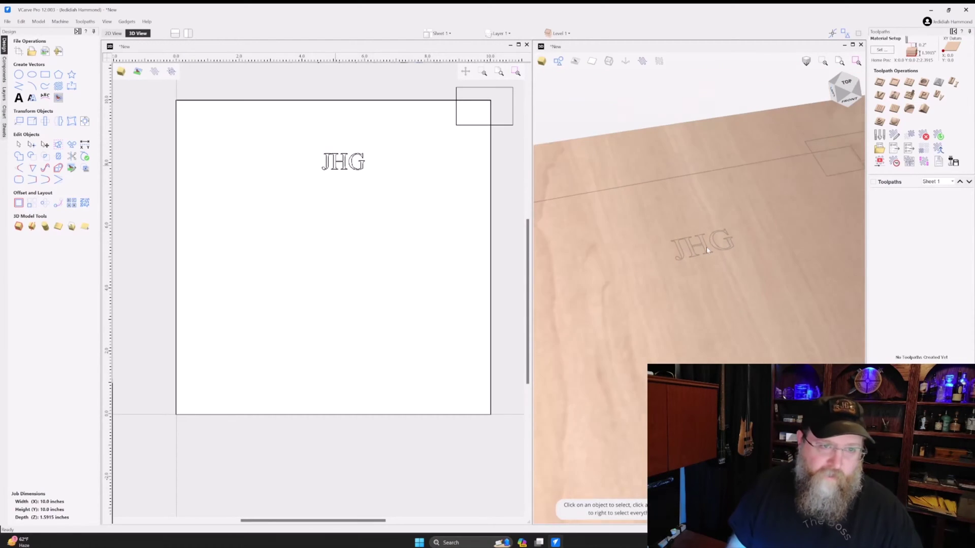
{"action": "scroll", "coordinate": [714, 251], "scroll_direction": "down", "scroll_amount": 3}
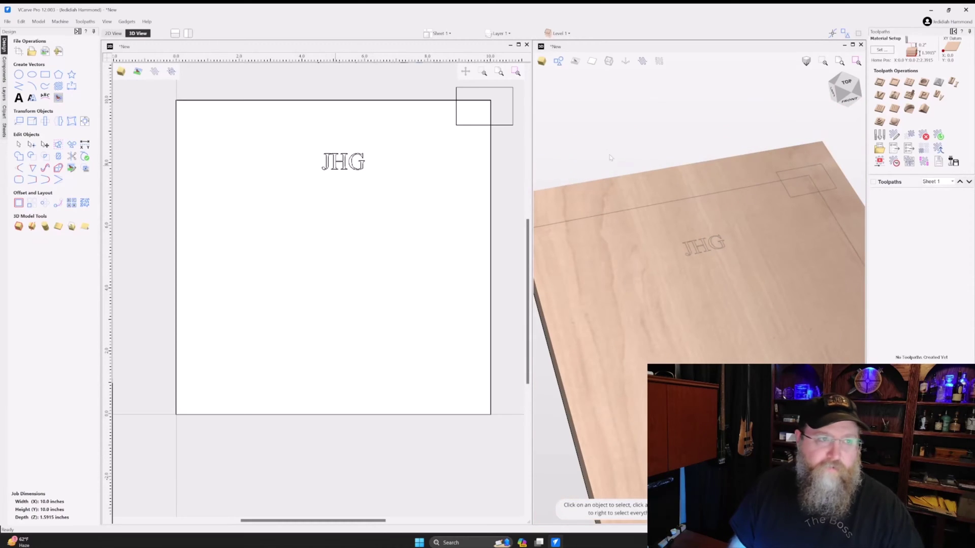
{"action": "left_click", "coordinate": [450, 33]}
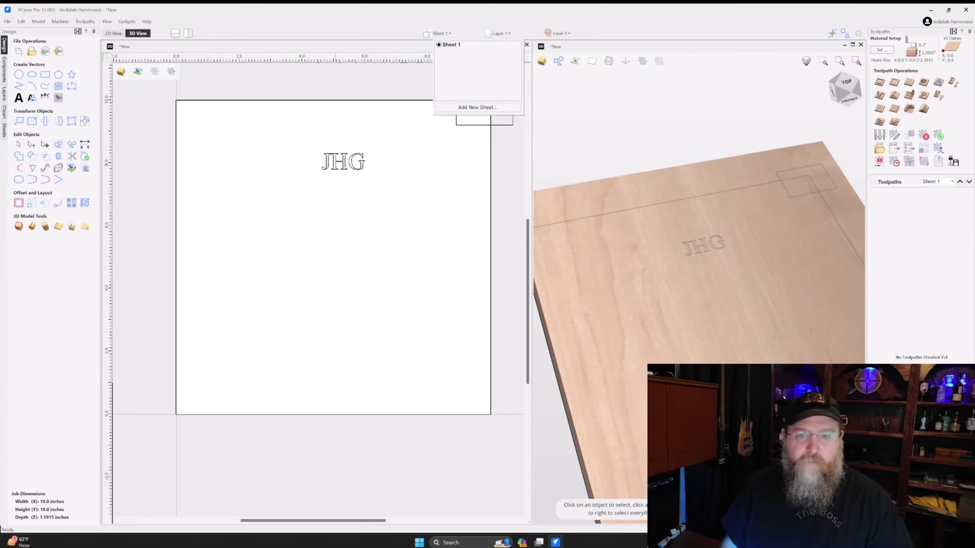
Step: Dismiss the Sheet dropdown showing Sheet 1, keeping the angled 3D board view
{"action": "left_click", "coordinate": [619, 152]}
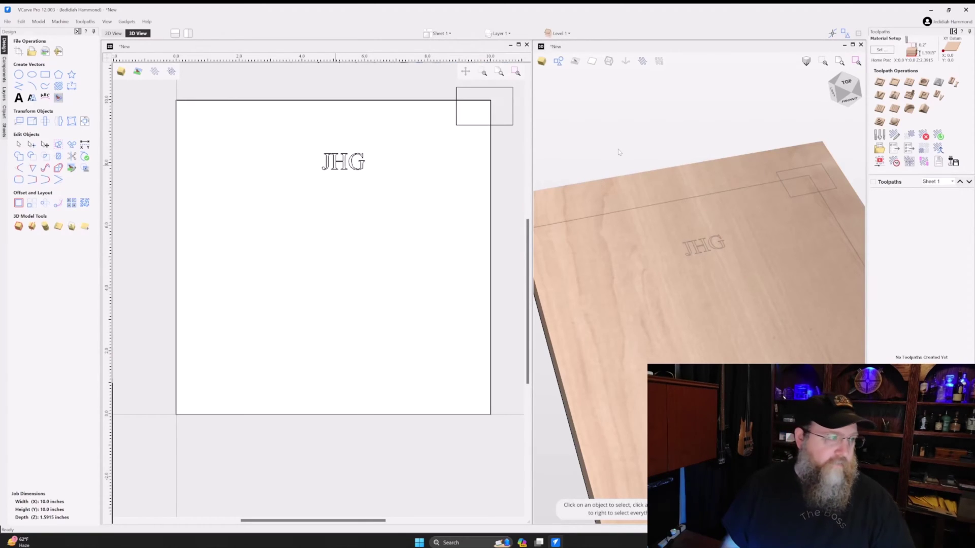